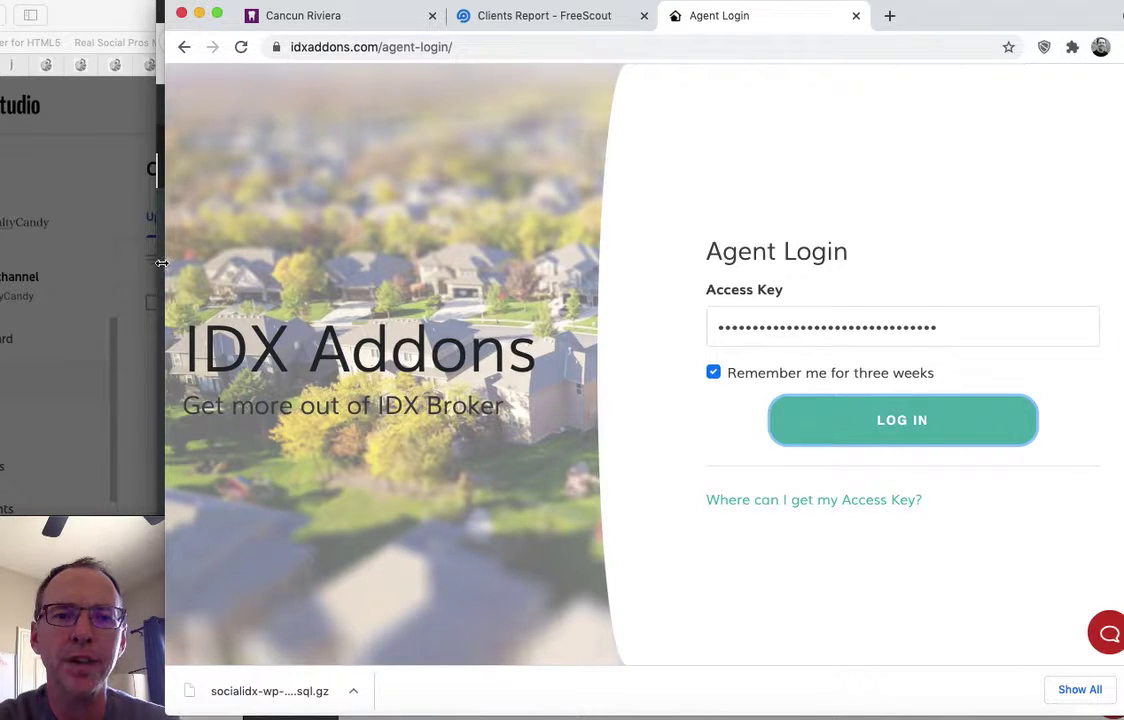
# Switch to the Firefox window showing the Agents Access dashboard
pyautogui.press('super+Tab')
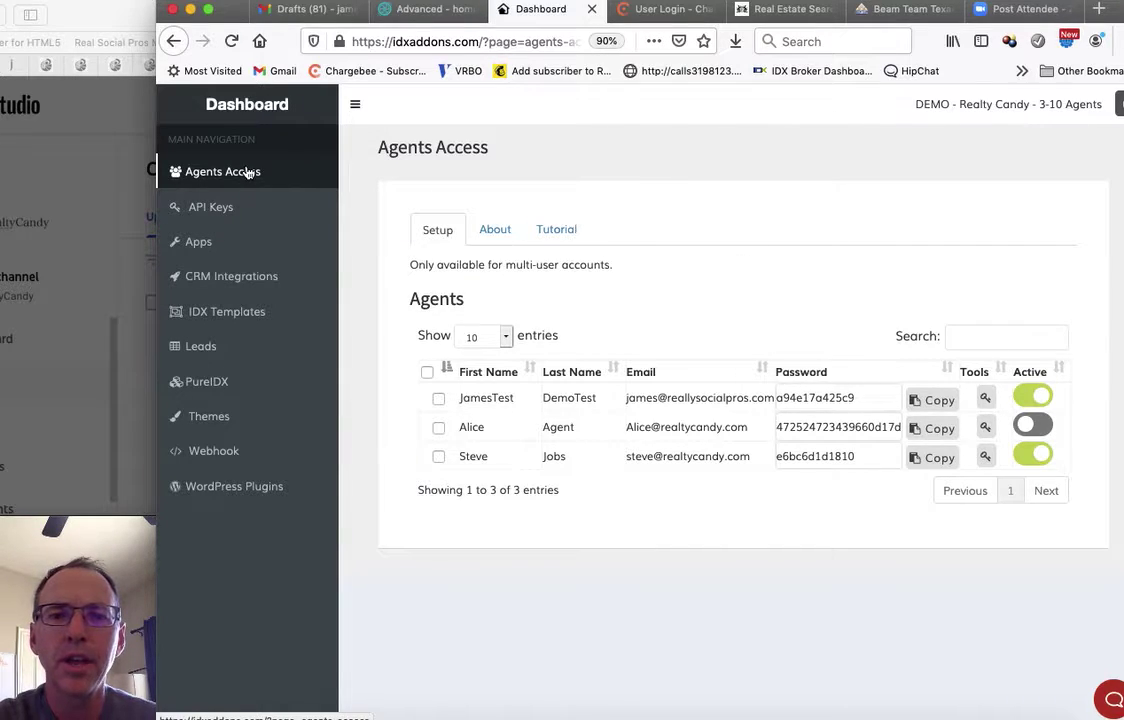
# Reload Agents Access, generate a new password for the third agent, and select it for copying
pyautogui.click(246, 172)
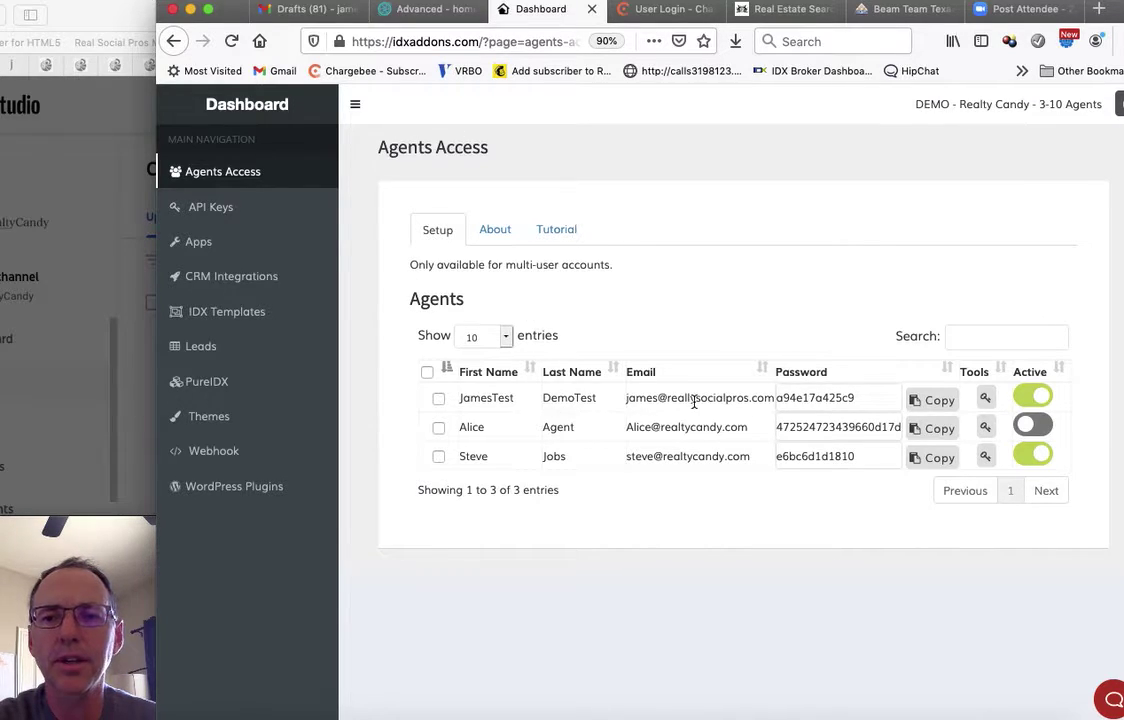
pyautogui.click(987, 457)
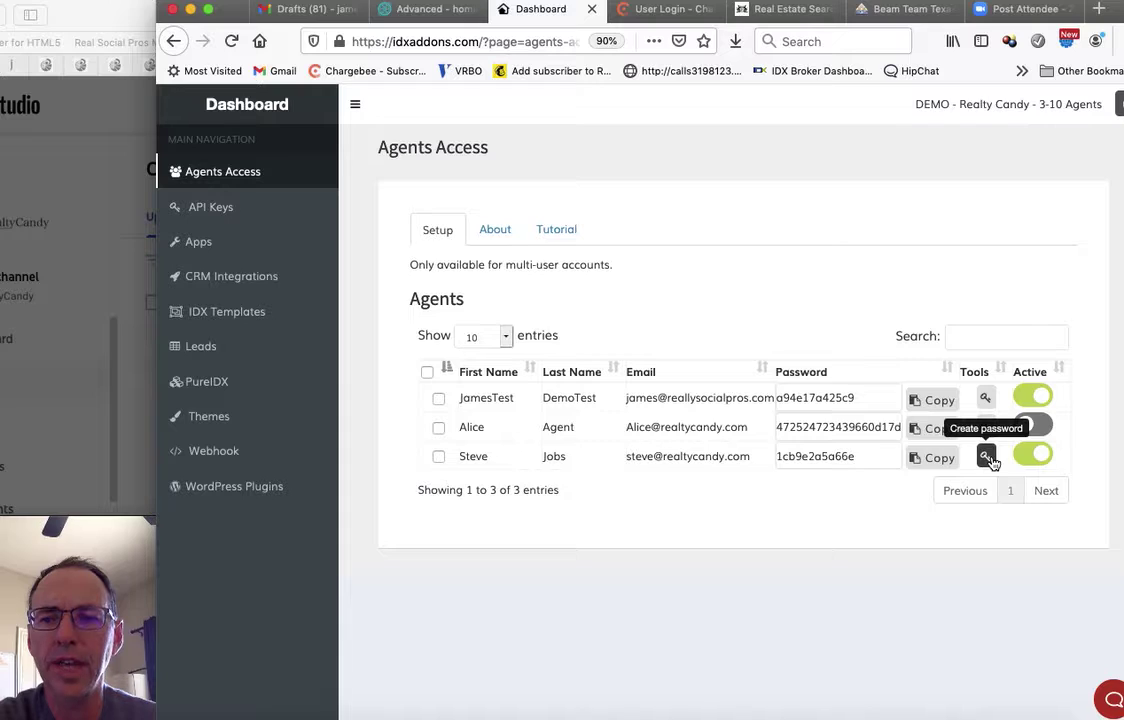
pyautogui.click(987, 457)
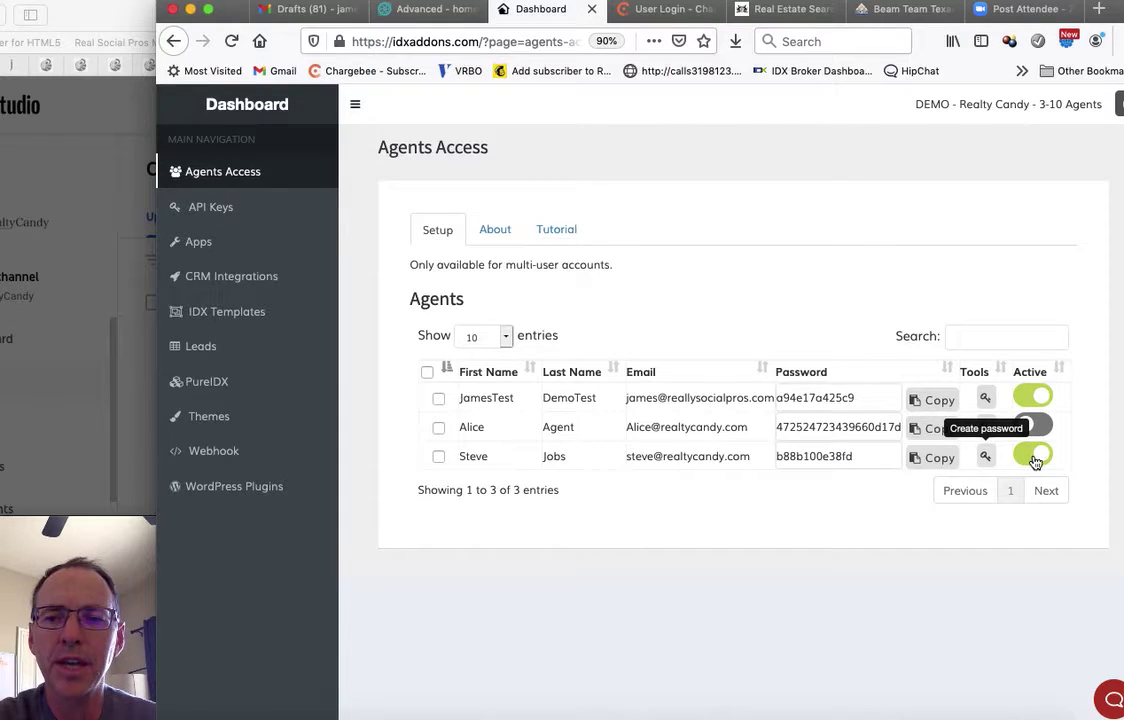
pyautogui.doubleClick(858, 455)
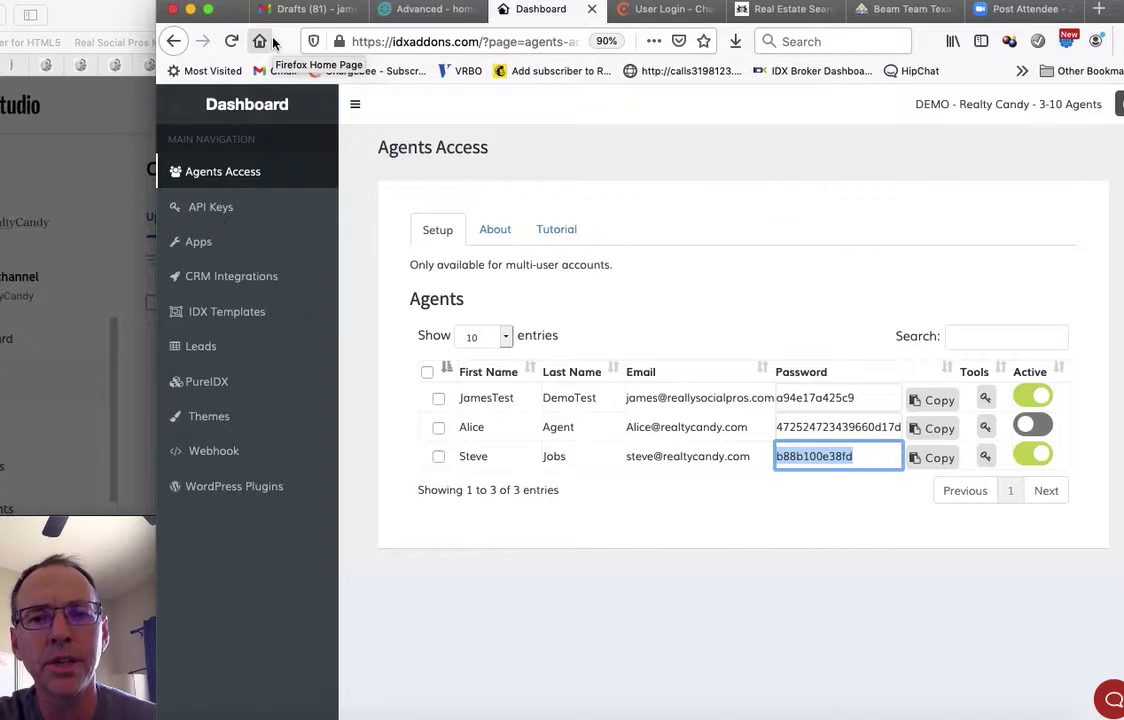
pyautogui.press('super+Tab')
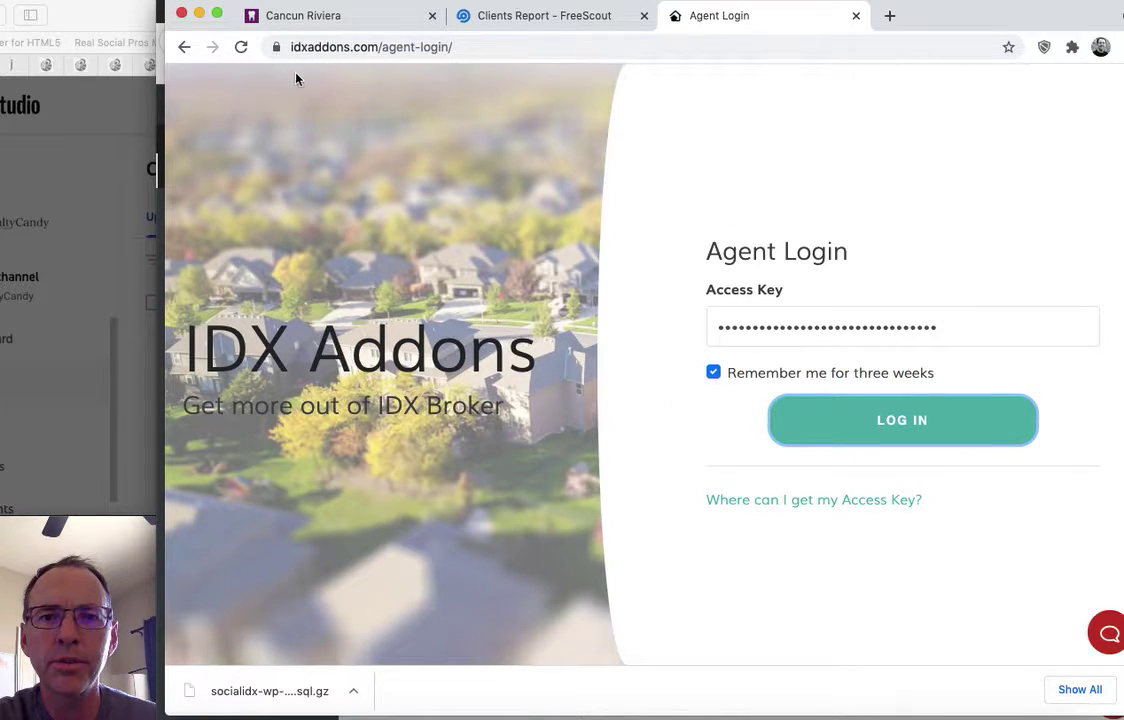
# Strip the address back to the site's main page and go to the agent login page
pyautogui.click(390, 47)
pyautogui.moveTo(390, 47); pyautogui.dragTo(525, 49)
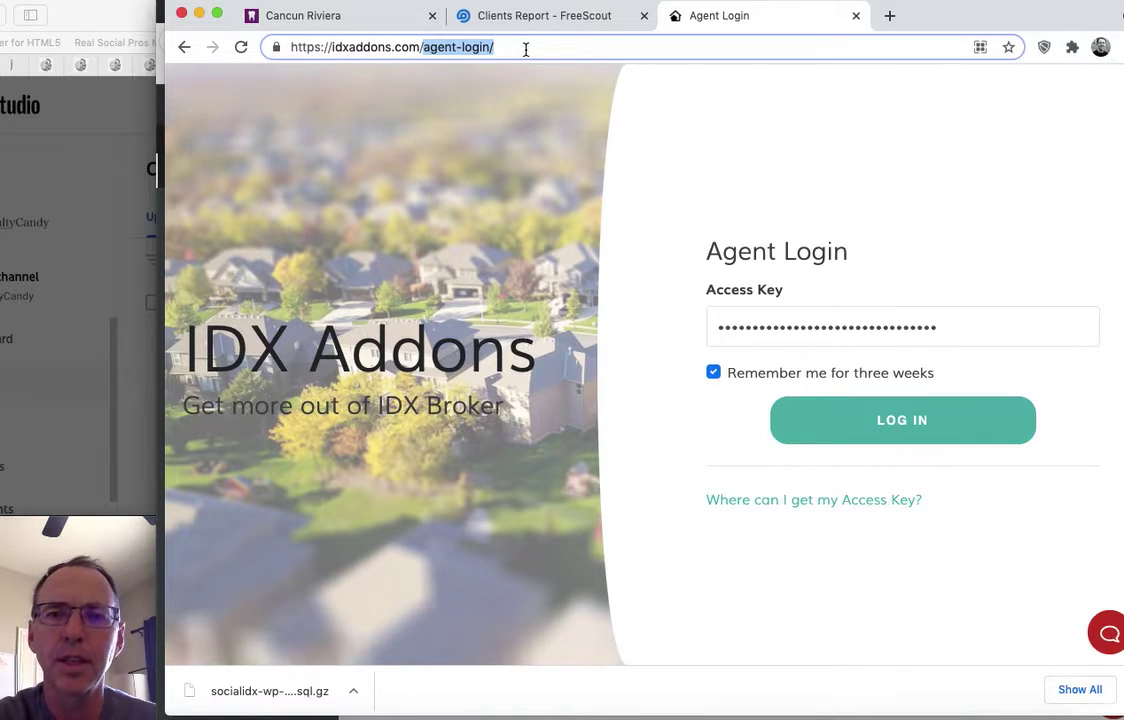
pyautogui.press('BackSpace')
pyautogui.press('Return')
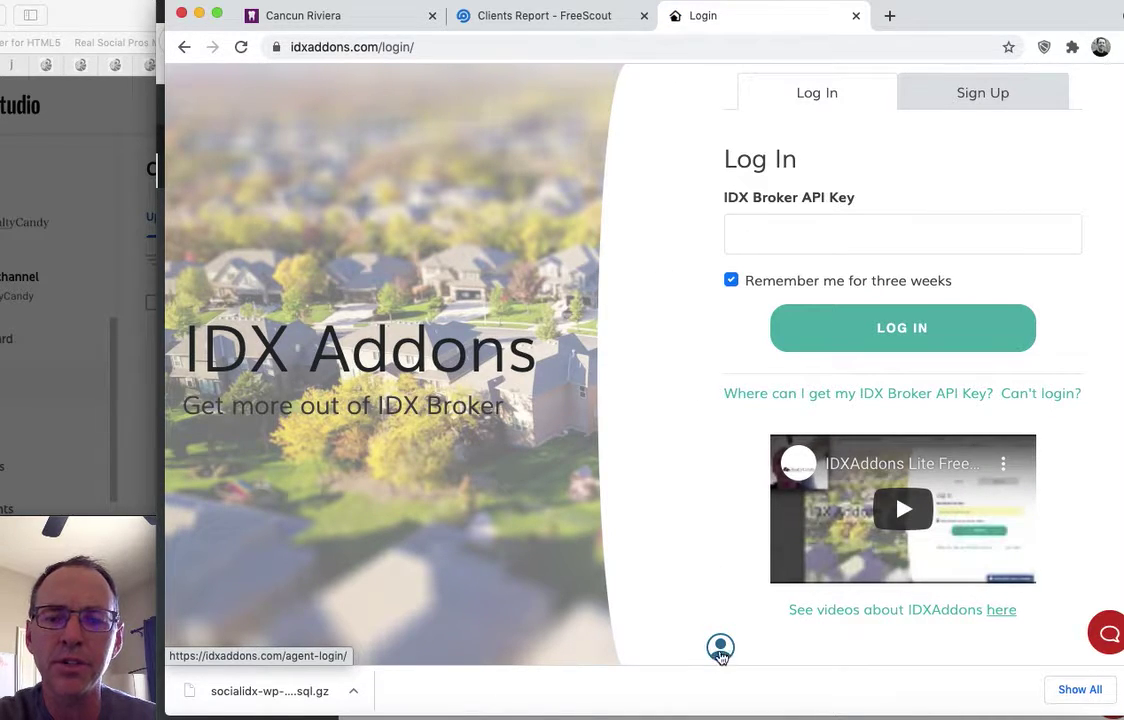
pyautogui.click(720, 650)
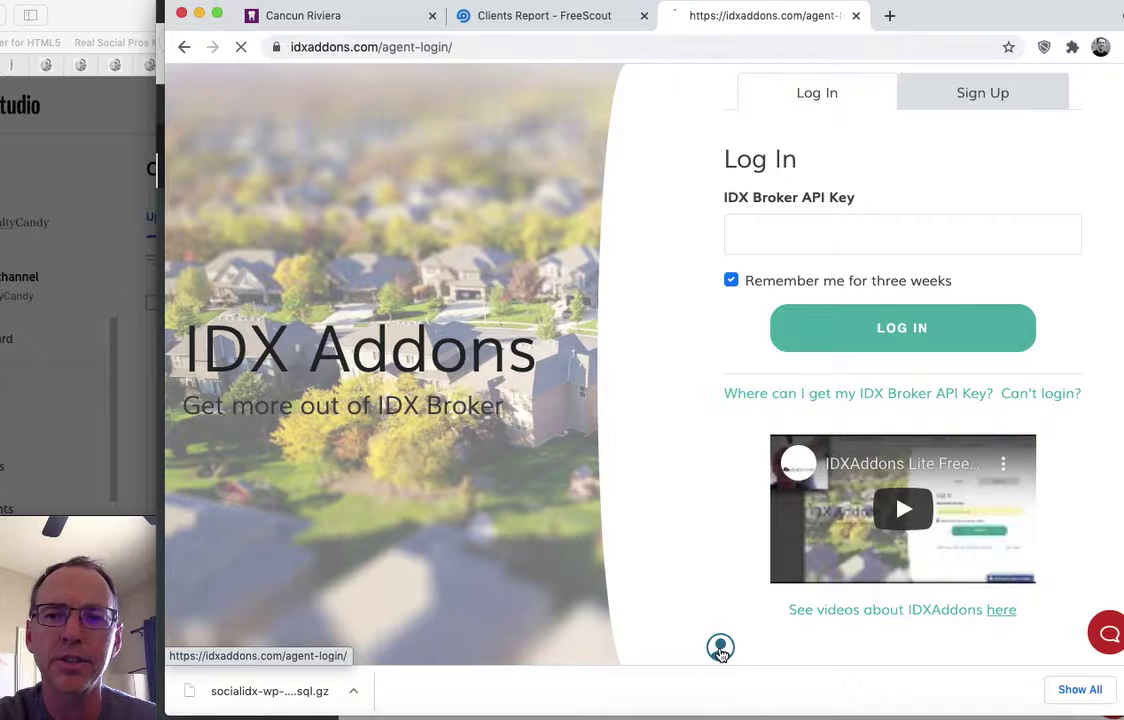
# Paste the access key, untick Remember me, and log in as the agent
pyautogui.click(771, 319)
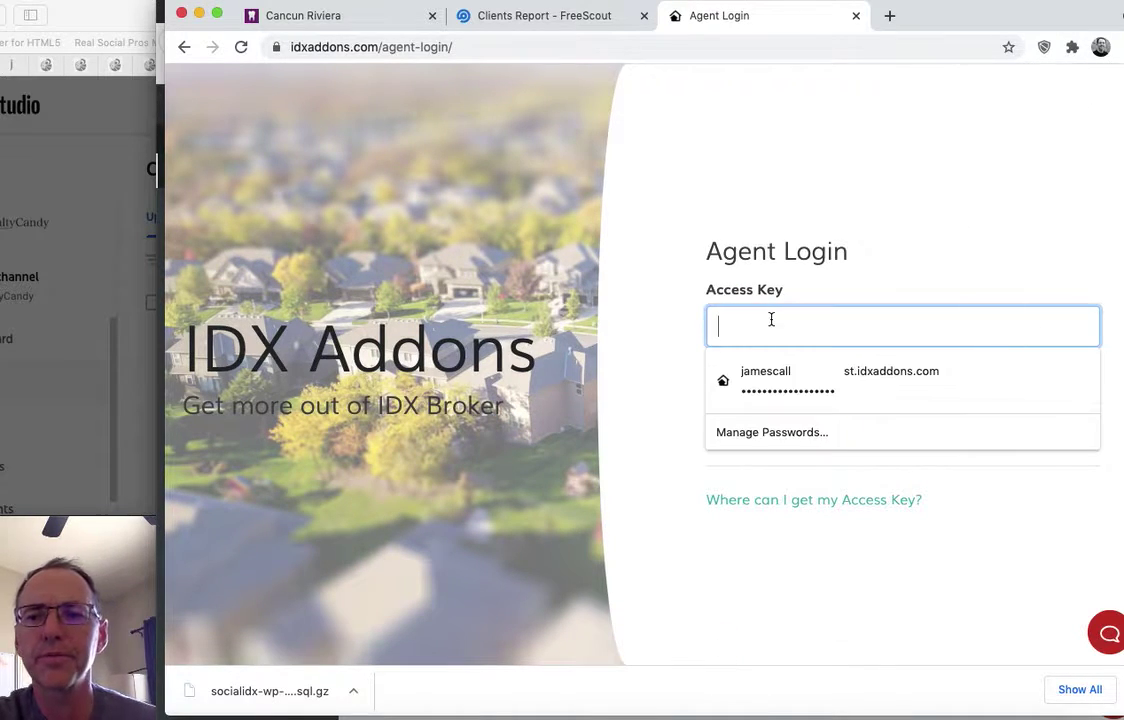
pyautogui.press('super+v')
pyautogui.click(632, 359)
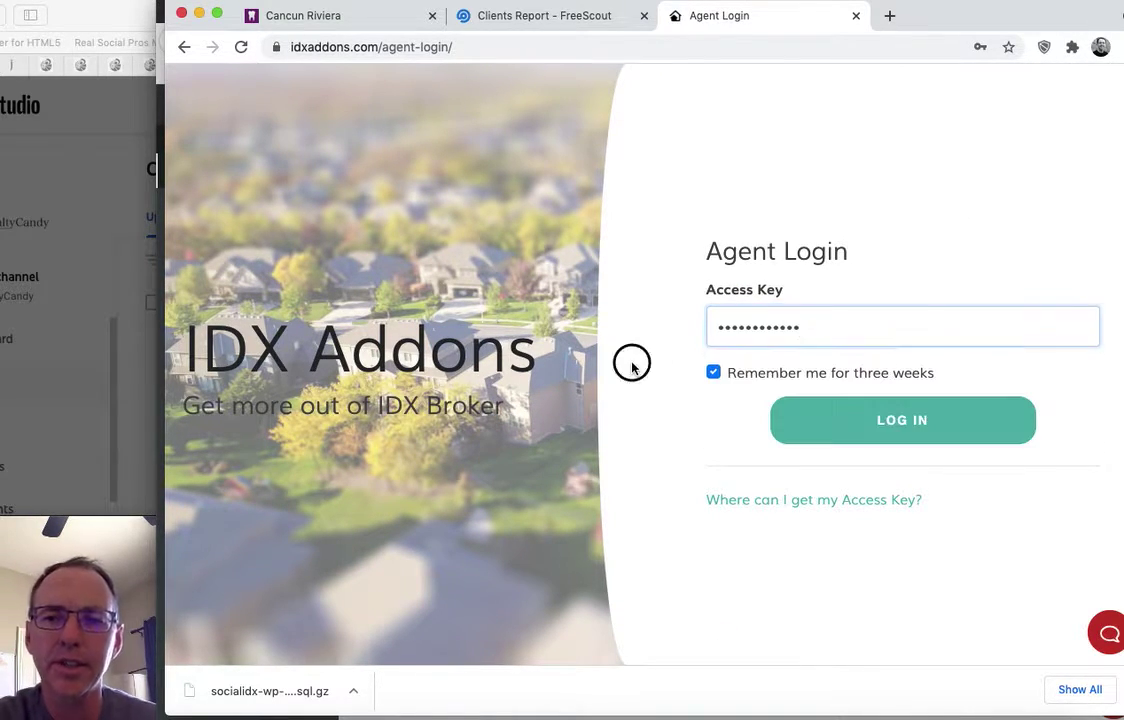
pyautogui.click(752, 380)
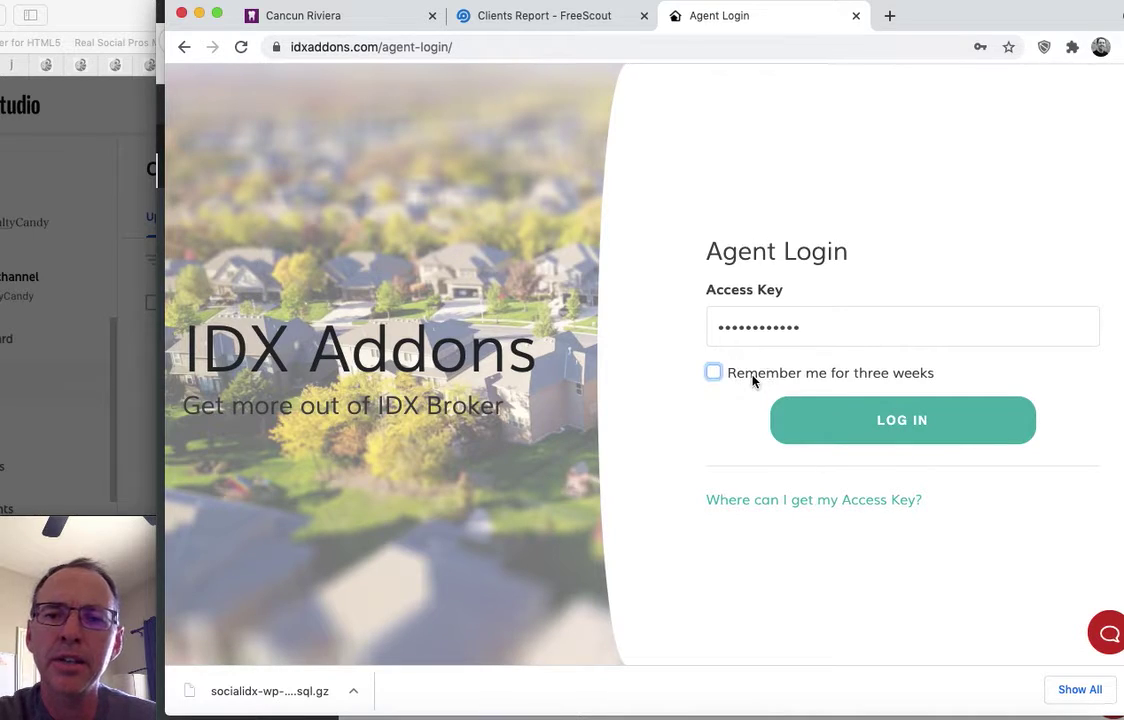
pyautogui.click(863, 421)
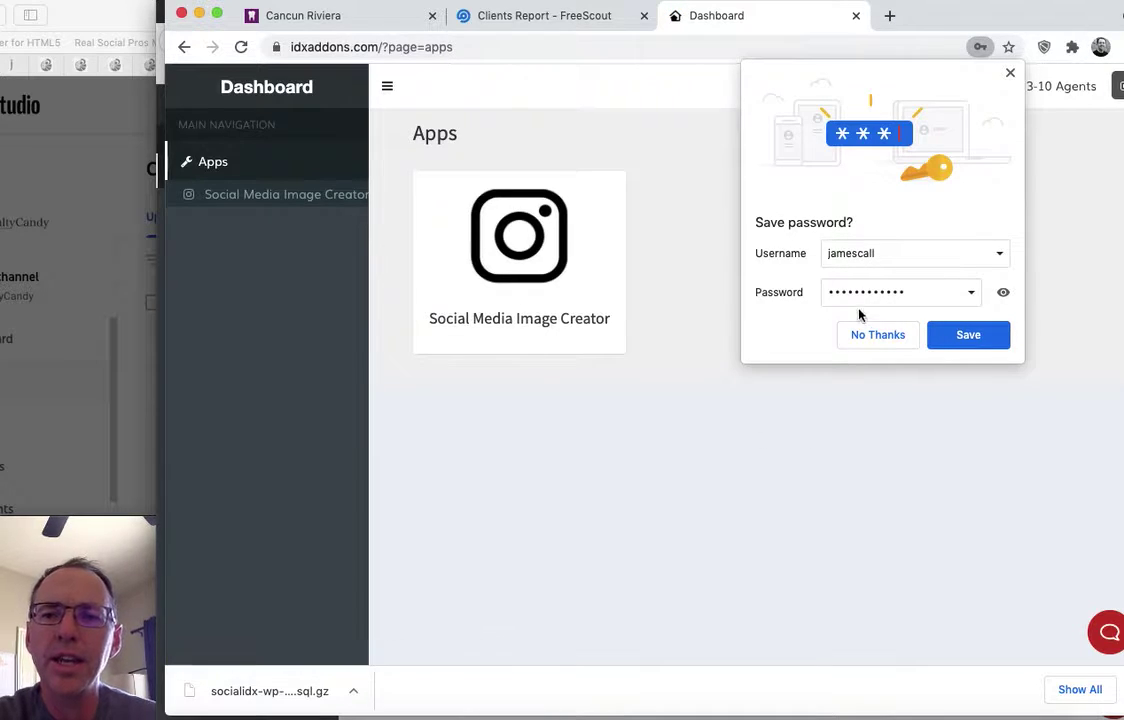
# Decline saving the password and quit Slack to stop notifications
pyautogui.click(889, 336)
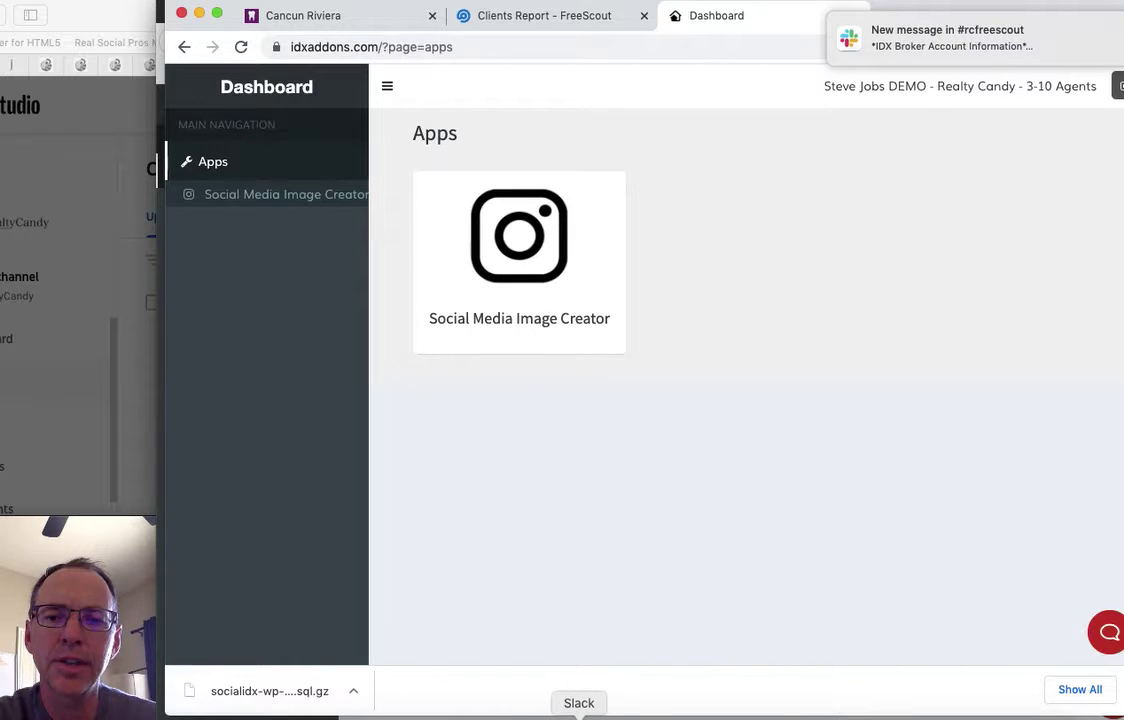
pyautogui.rightClick(579, 716)
pyautogui.click(592, 701)
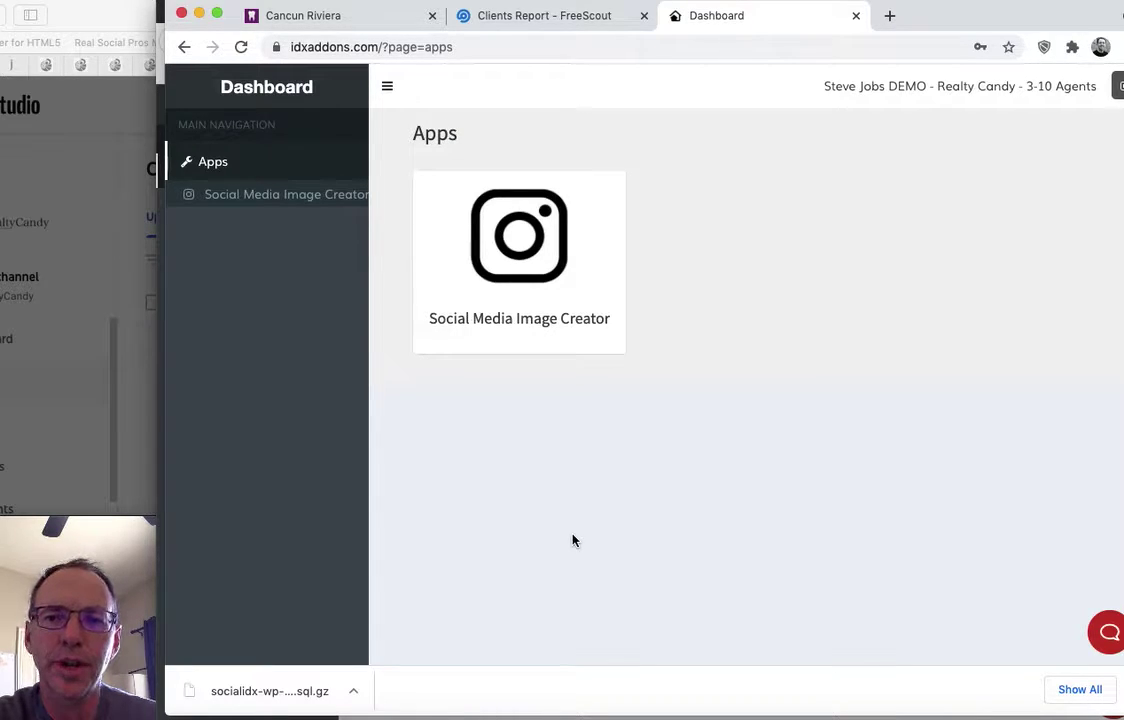
# Select the logged-in agent's name in the header and open the Social Media Image Creator
pyautogui.click(823, 87)
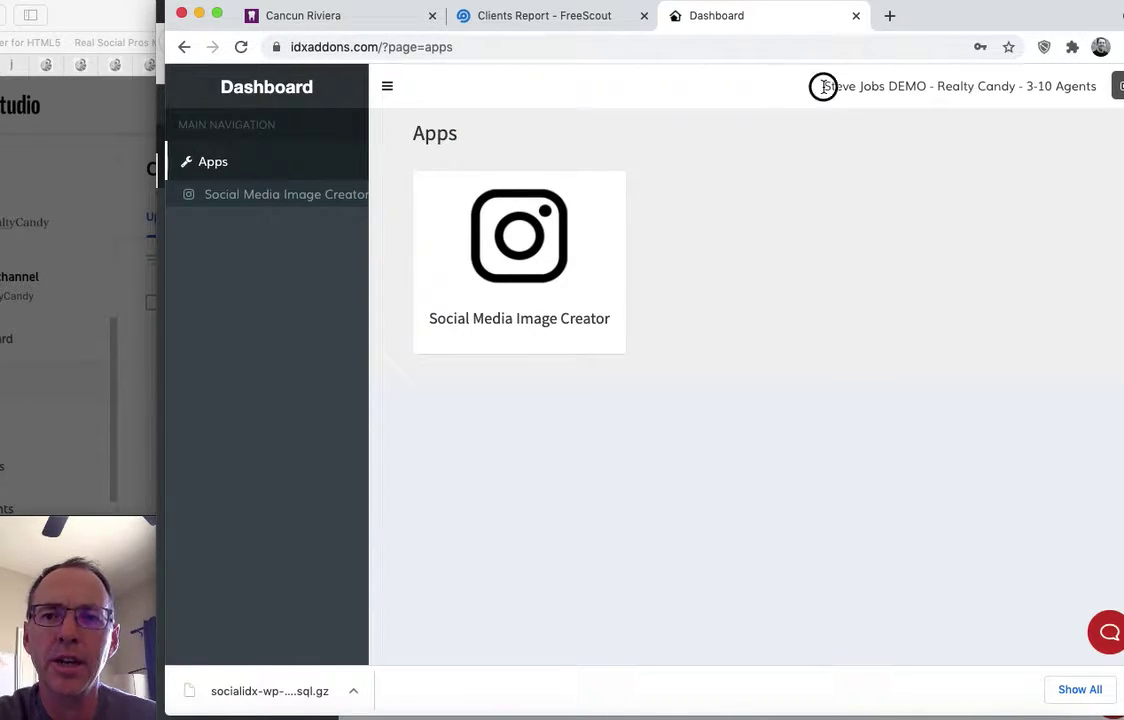
pyautogui.moveTo(823, 87); pyautogui.dragTo(893, 87)
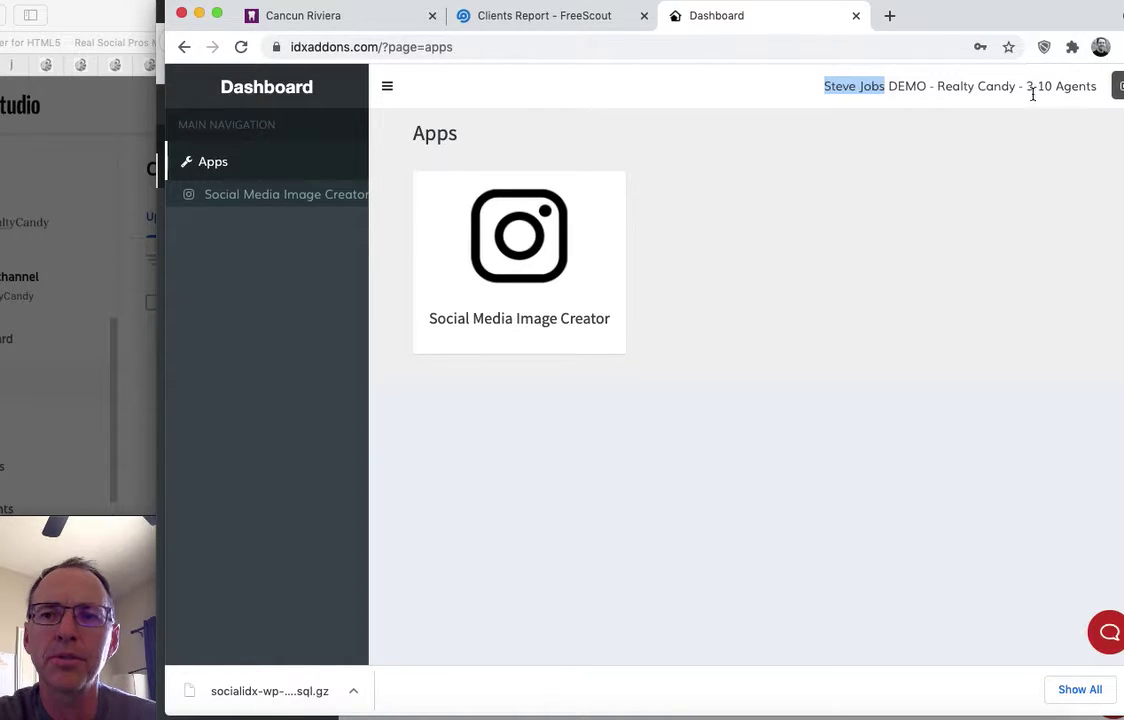
pyautogui.click(501, 250)
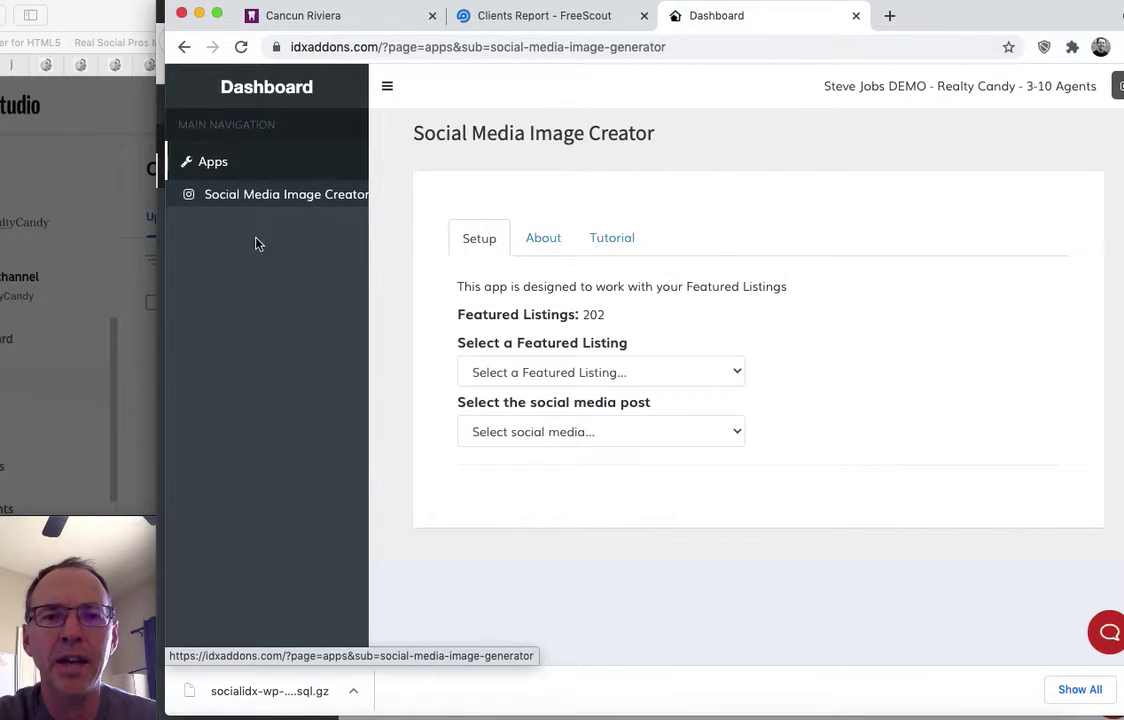
# Choose M1427338 - 1500 OCEAN DR as the featured listing and show the post format options
pyautogui.click(610, 382)
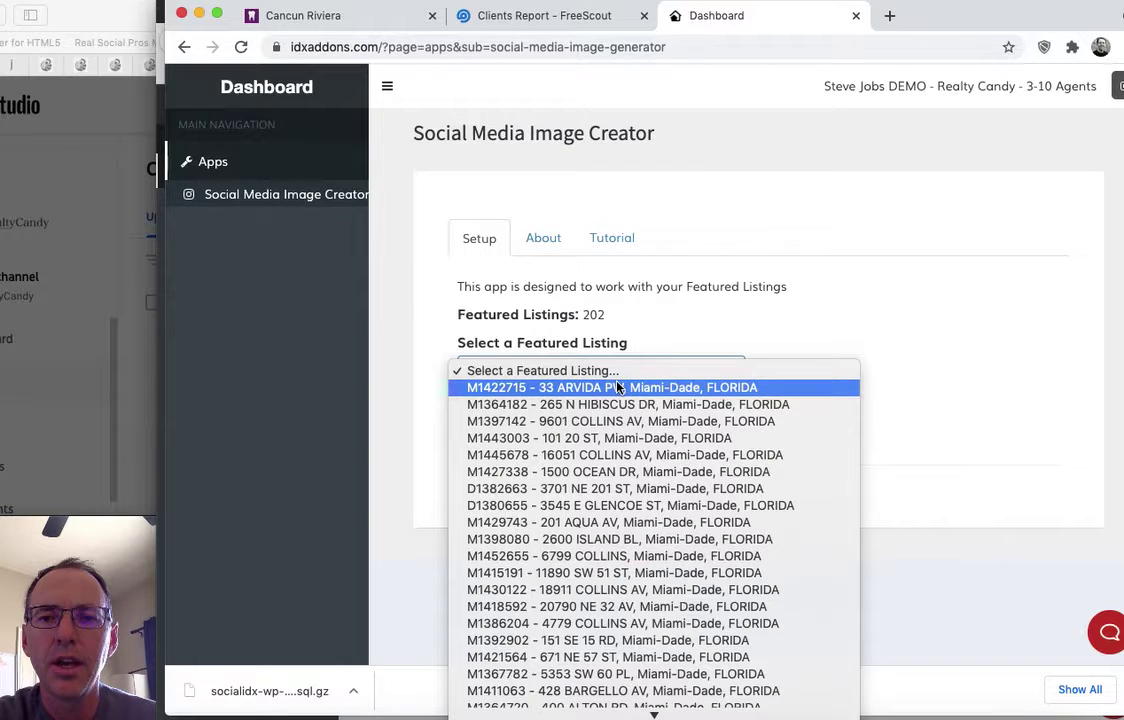
pyautogui.click(626, 472)
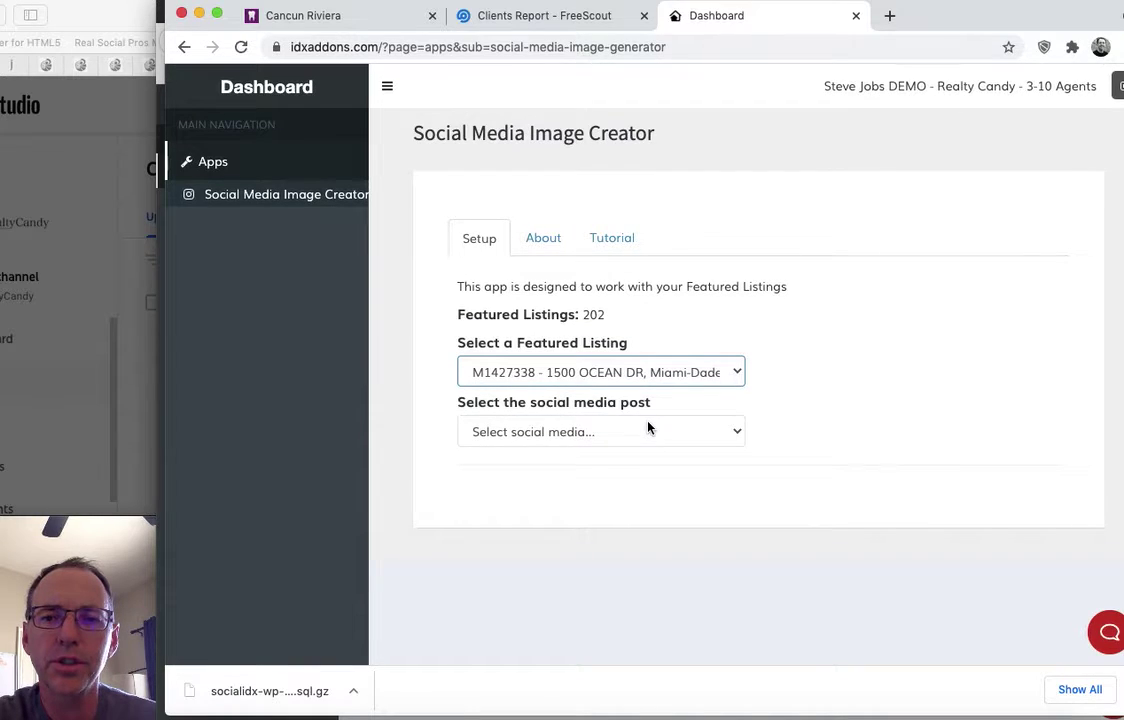
pyautogui.click(648, 428)
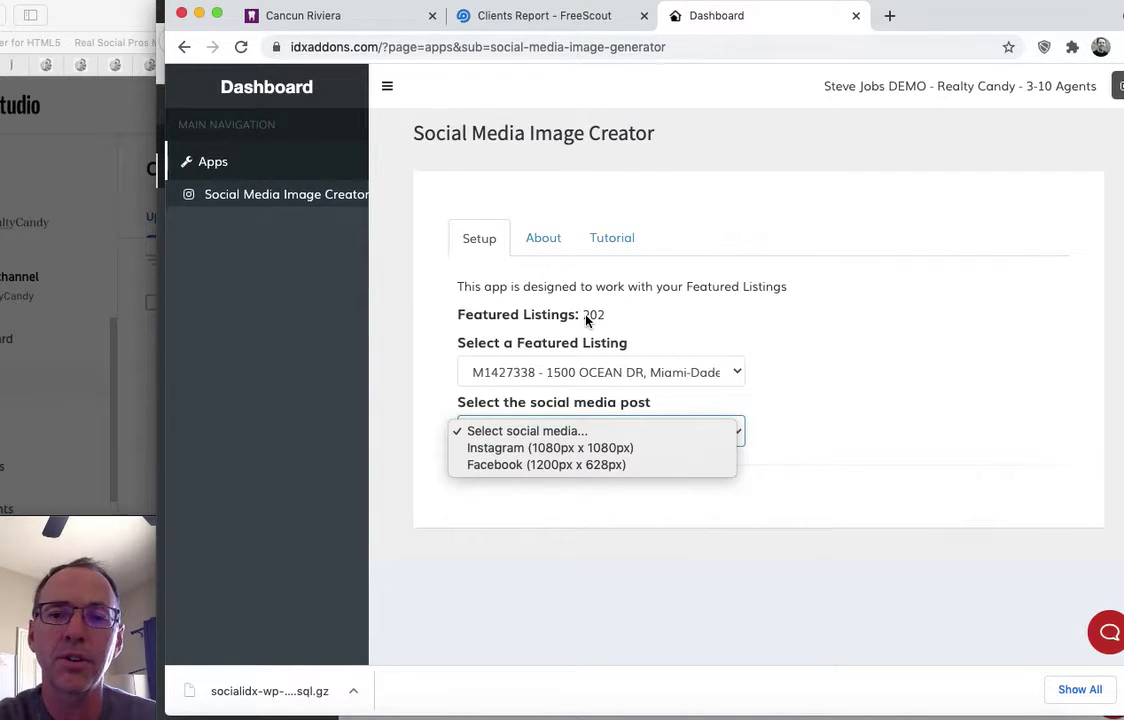
# Use the Facebook 1200px x 628px format with the Roboto font
pyautogui.click(600, 466)
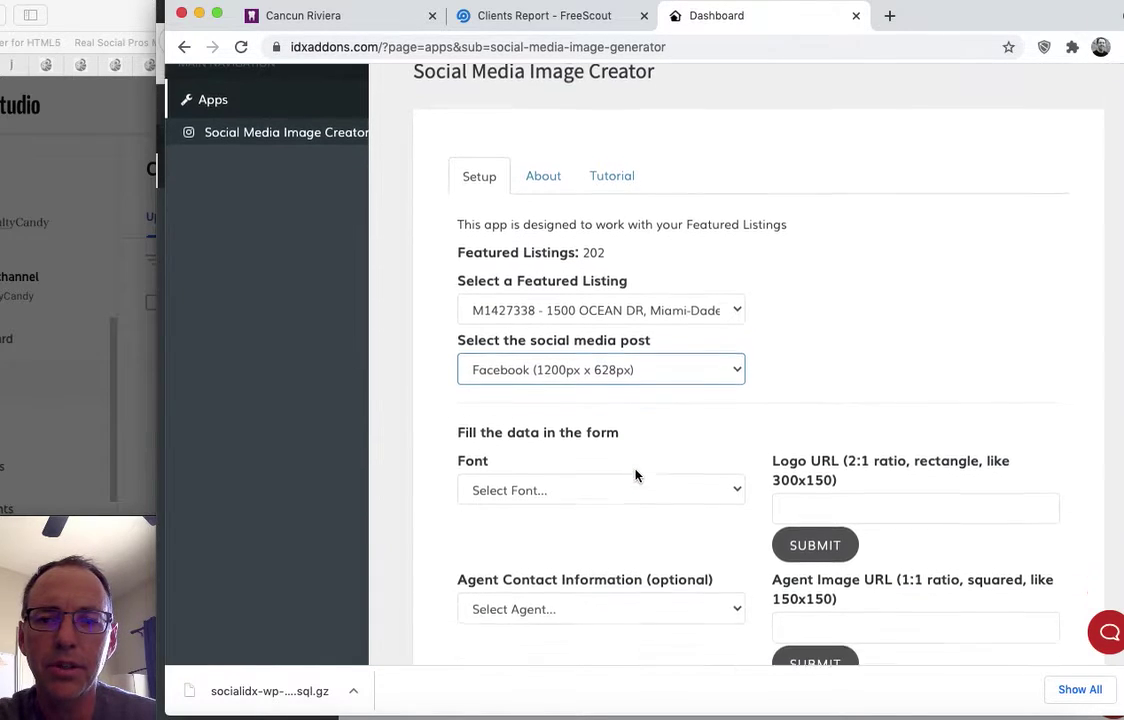
pyautogui.scroll(-5, 637, 474)
pyautogui.click(626, 174)
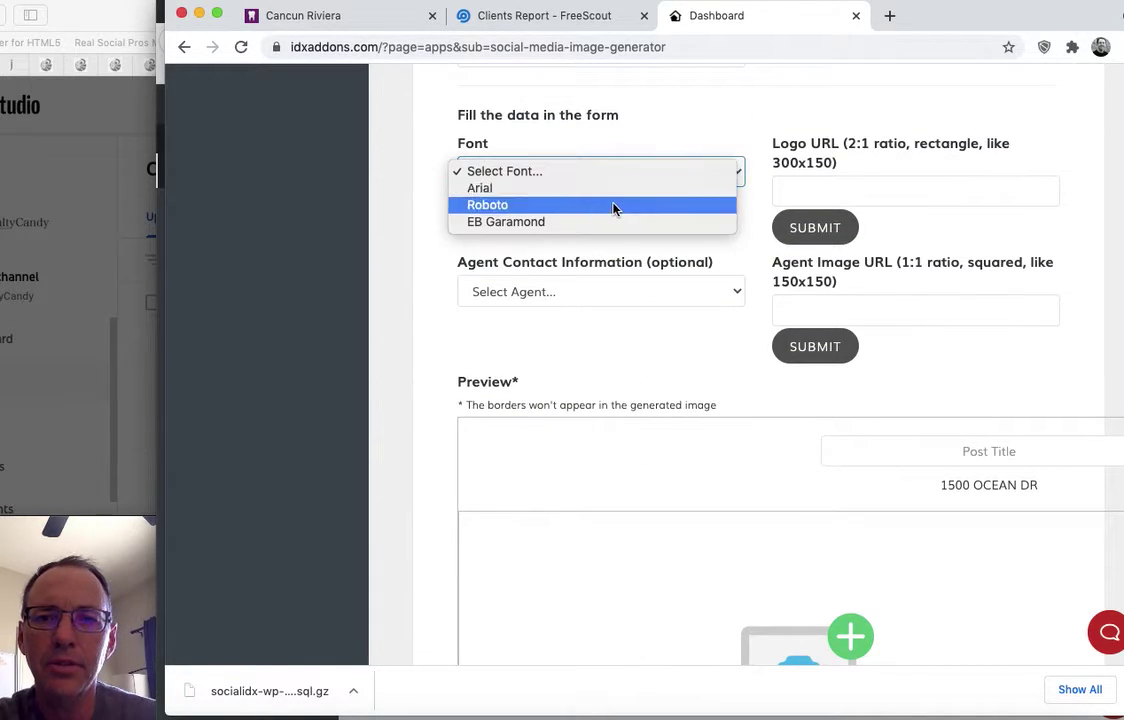
pyautogui.click(613, 206)
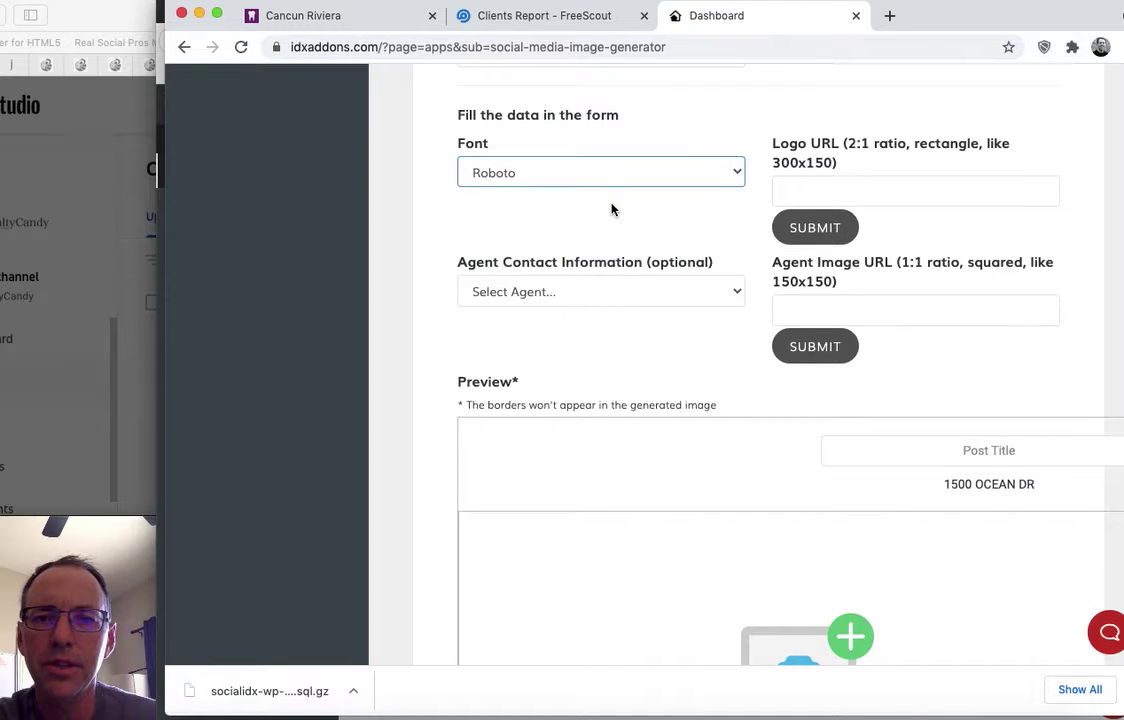
# Enter the https logo image address on mydomain.com
pyautogui.click(816, 187)
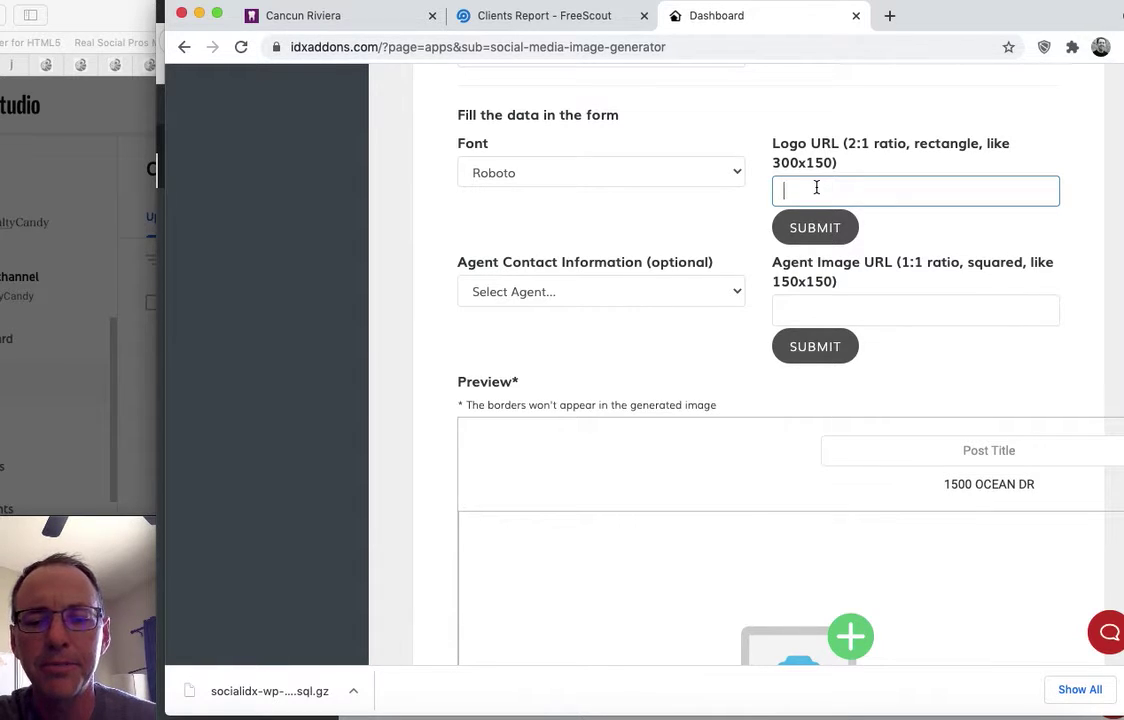
pyautogui.write('mydomain.com/')
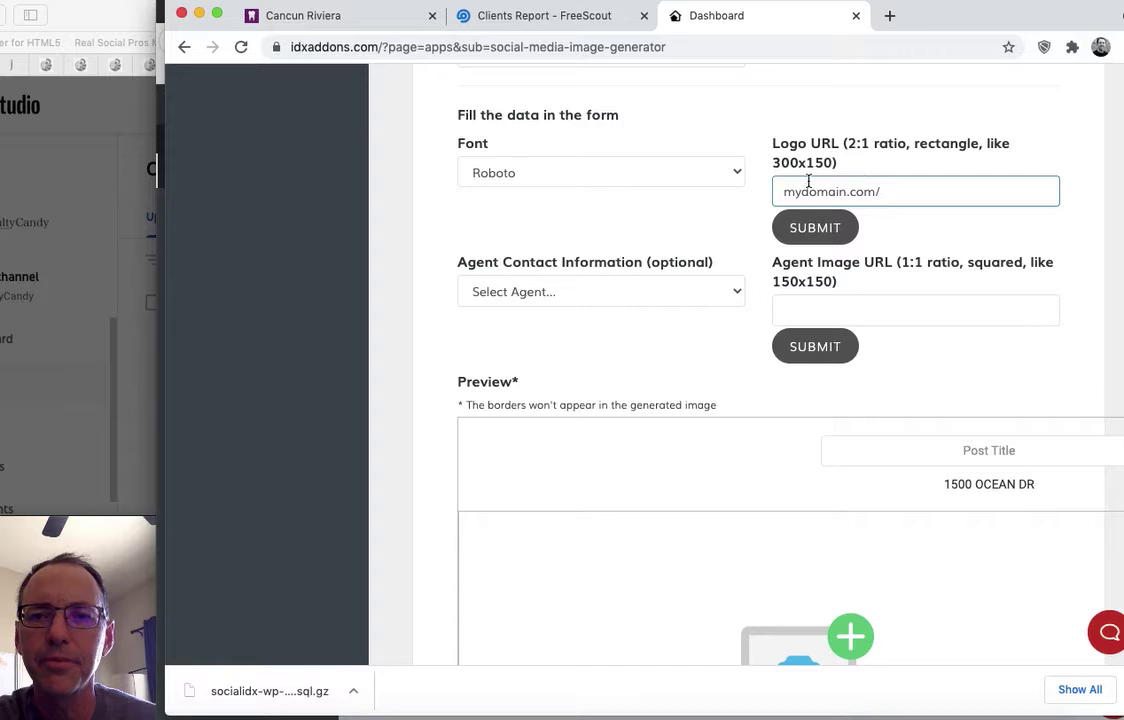
pyautogui.click(784, 191)
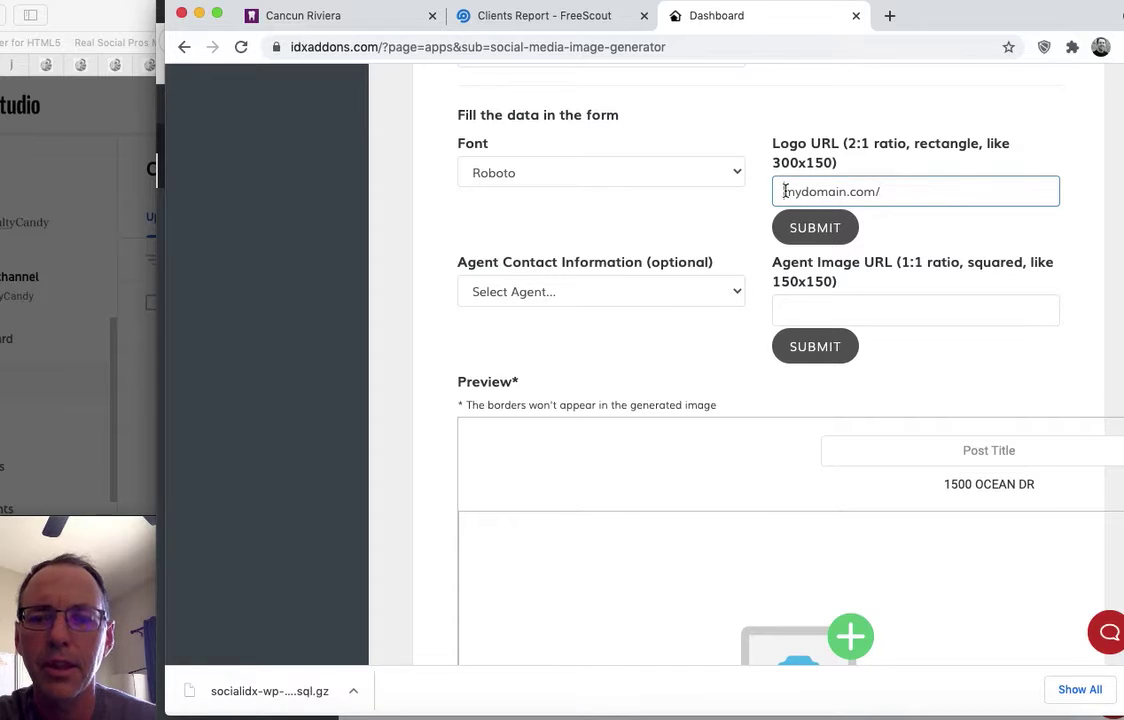
pyautogui.write('https://')
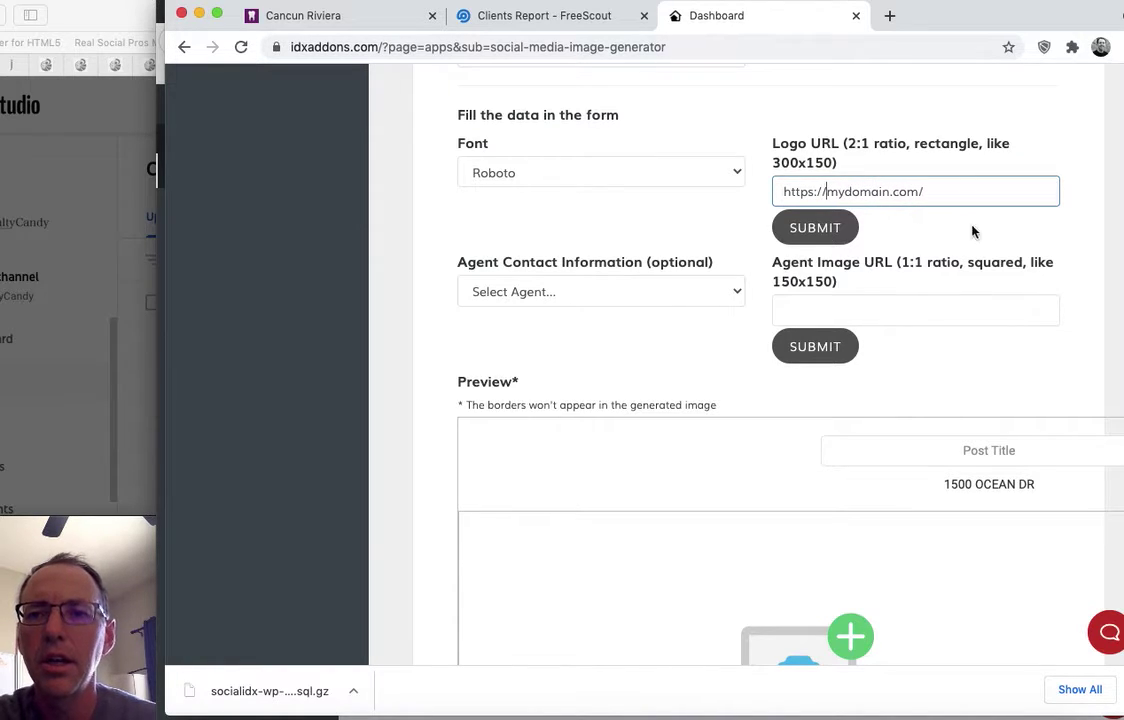
pyautogui.write('logo')
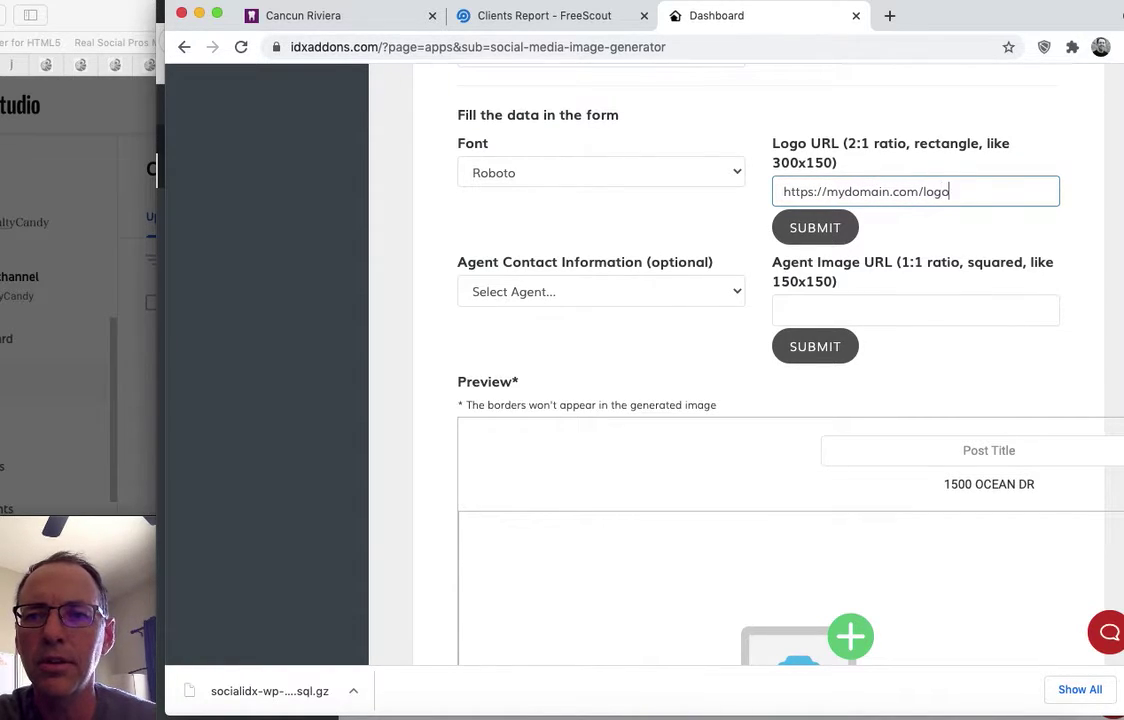
pyautogui.write('.jpg')
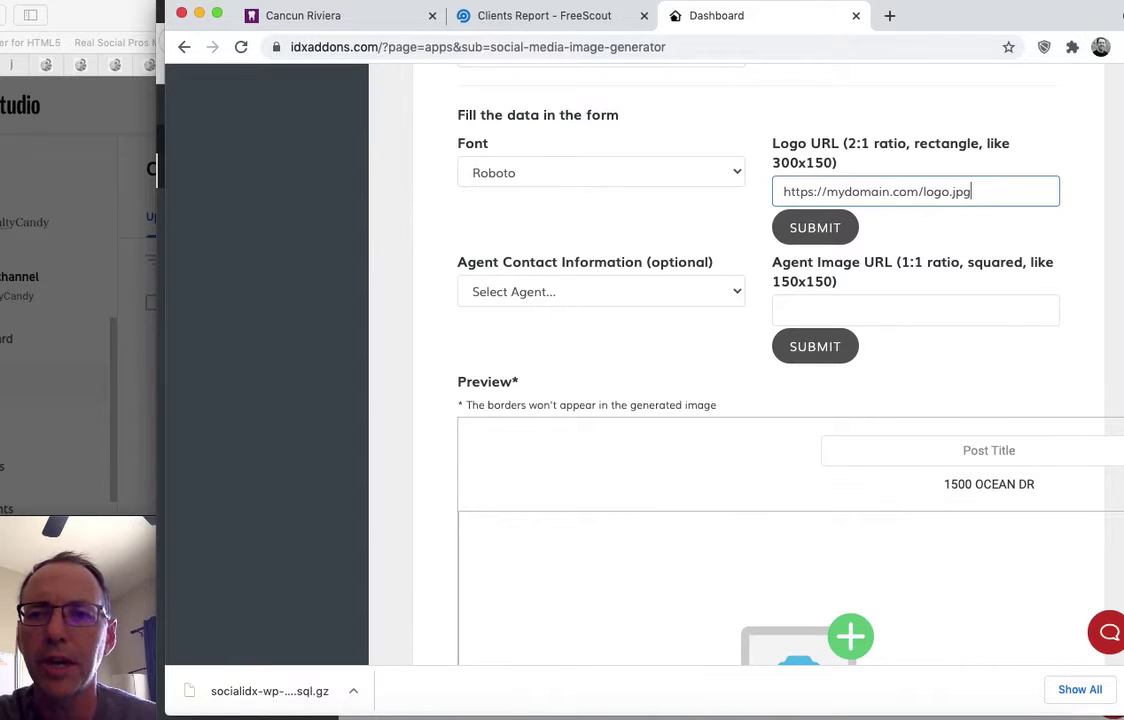
# Pick the last listed agent for the contact block
pyautogui.click(580, 291)
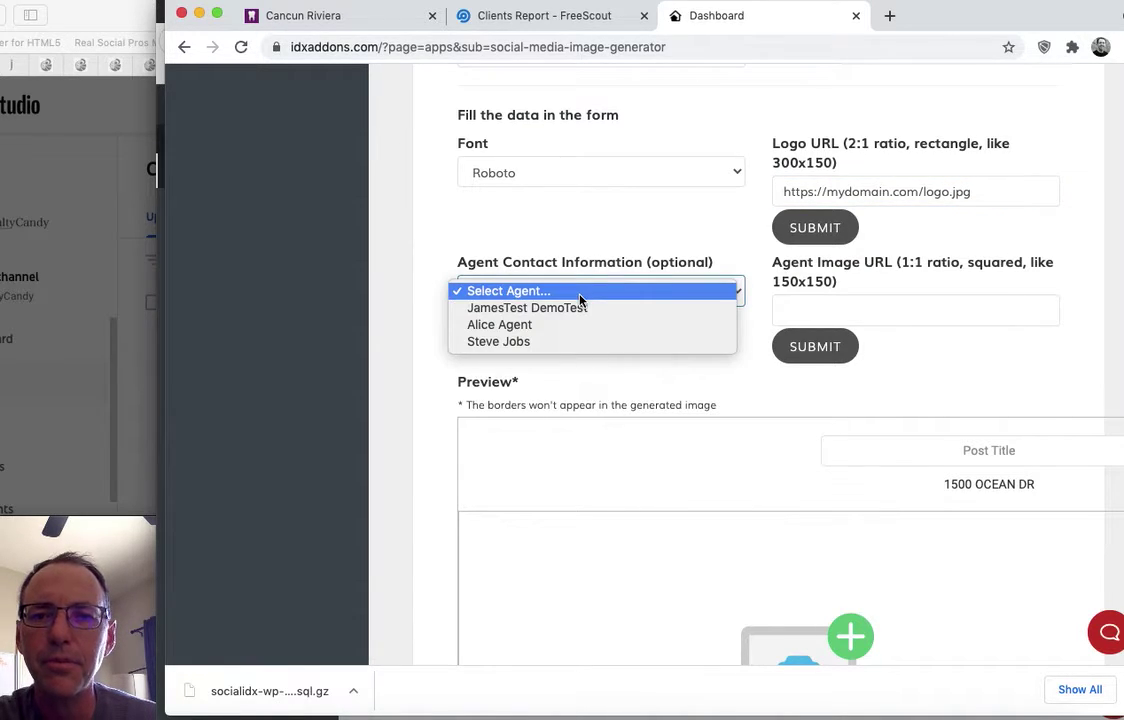
pyautogui.click(572, 341)
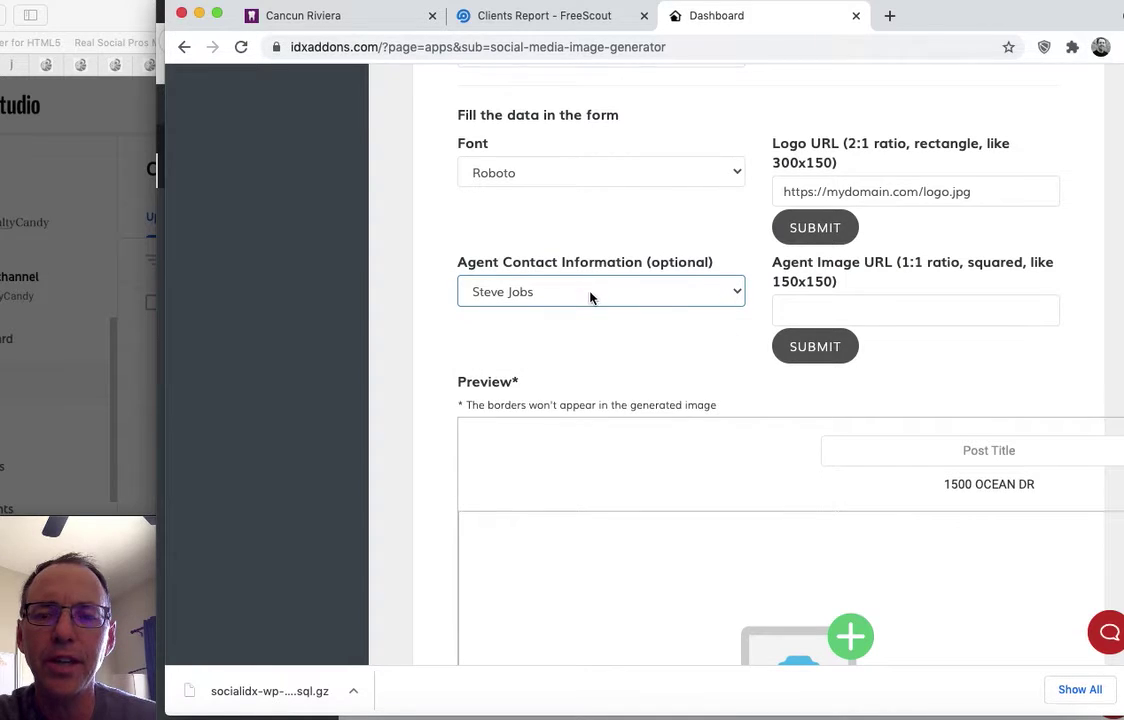
pyautogui.scroll(-1, 596, 340)
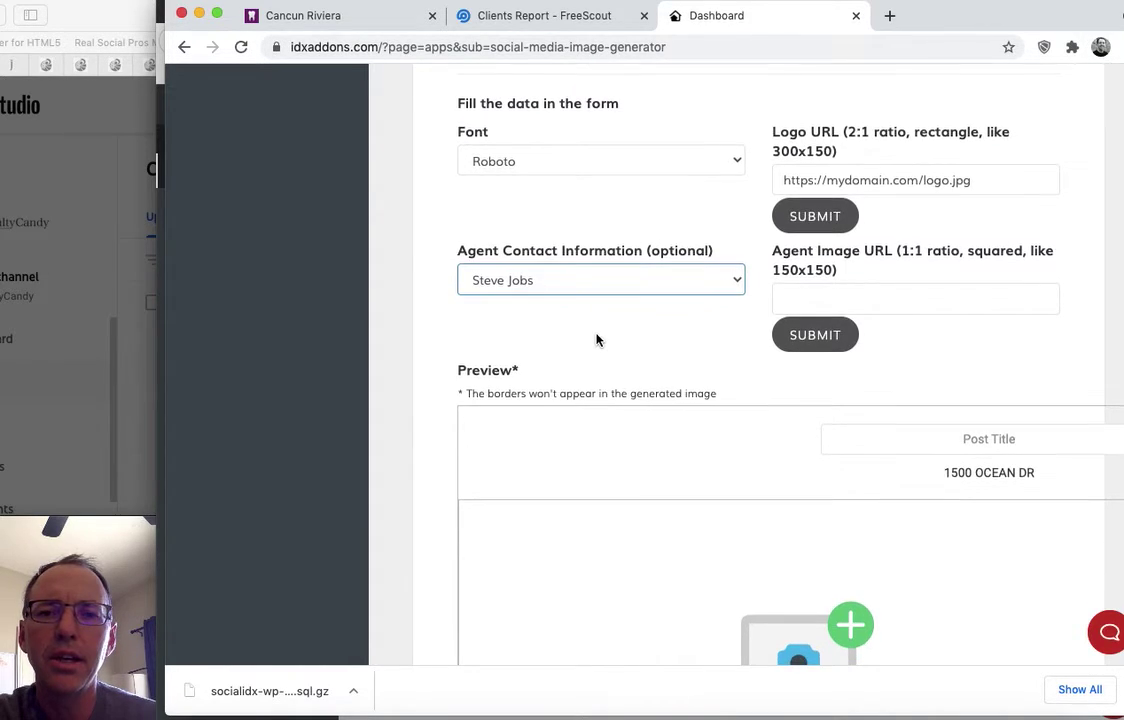
pyautogui.scroll(-1, 596, 340)
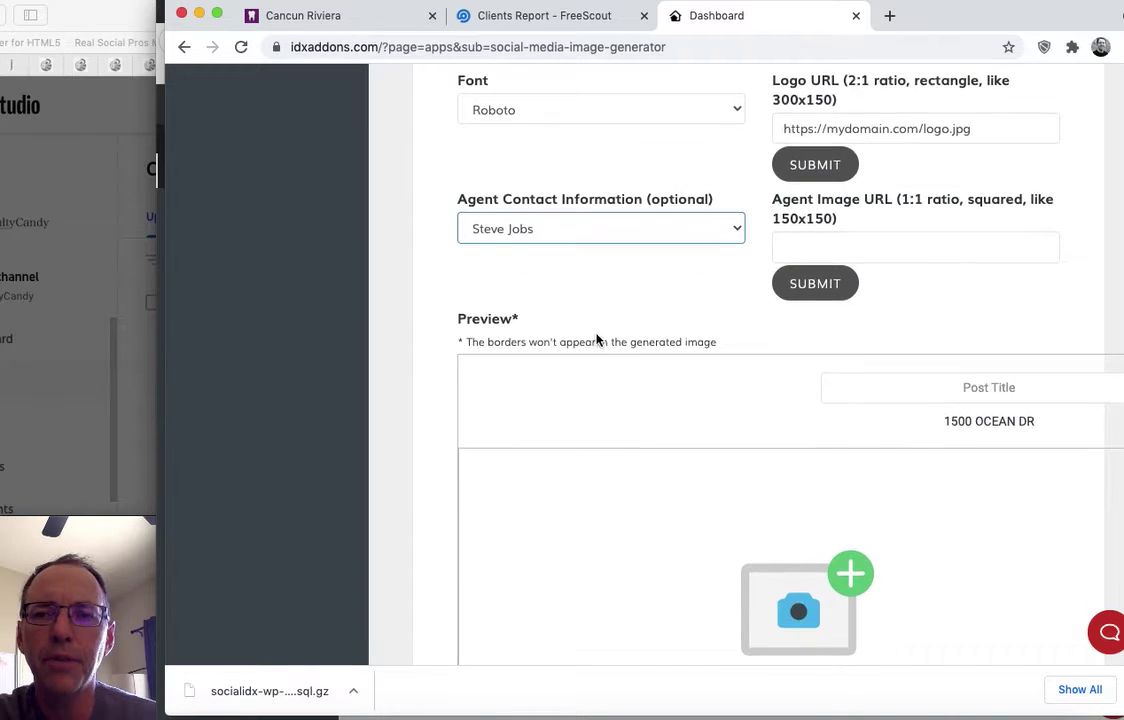
pyautogui.scroll(-5, 596, 340)
pyautogui.scroll(-3, 596, 340)
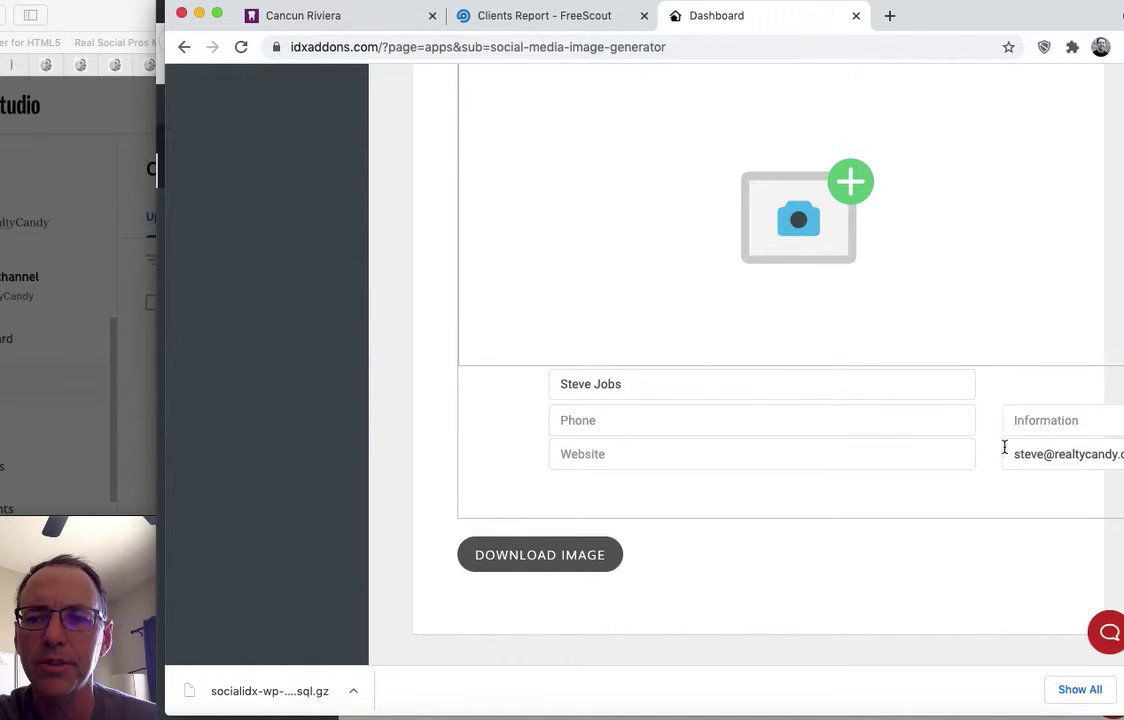
pyautogui.scroll(5, 790, 321)
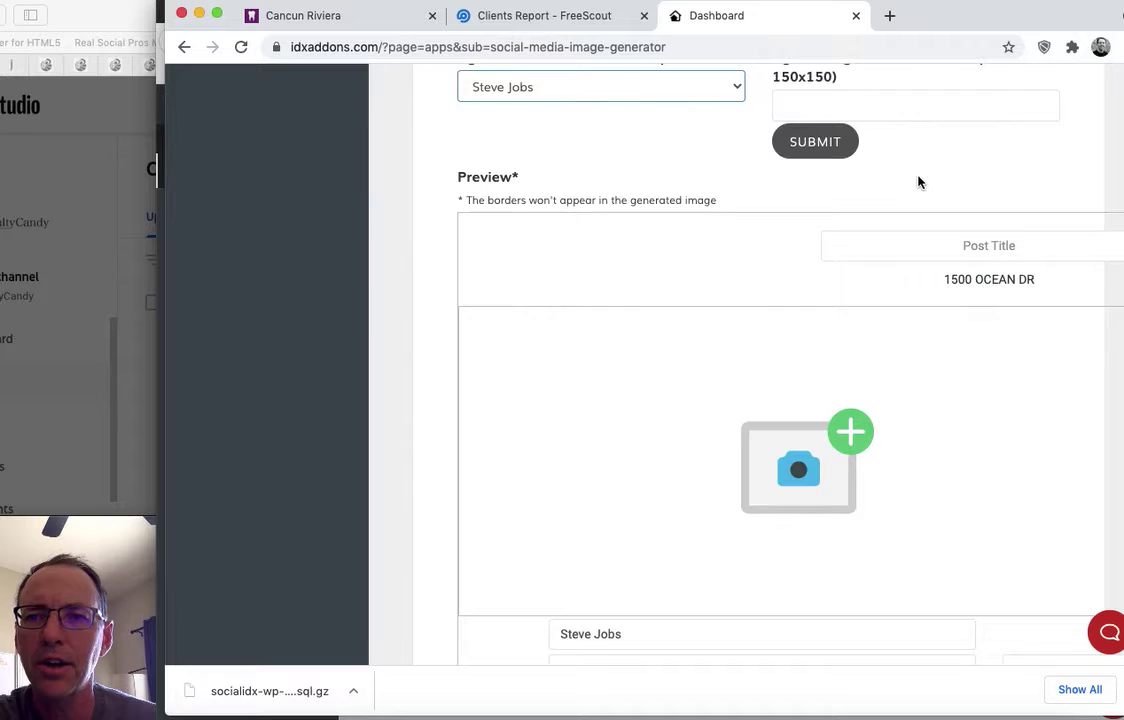
pyautogui.scroll(2, 918, 181)
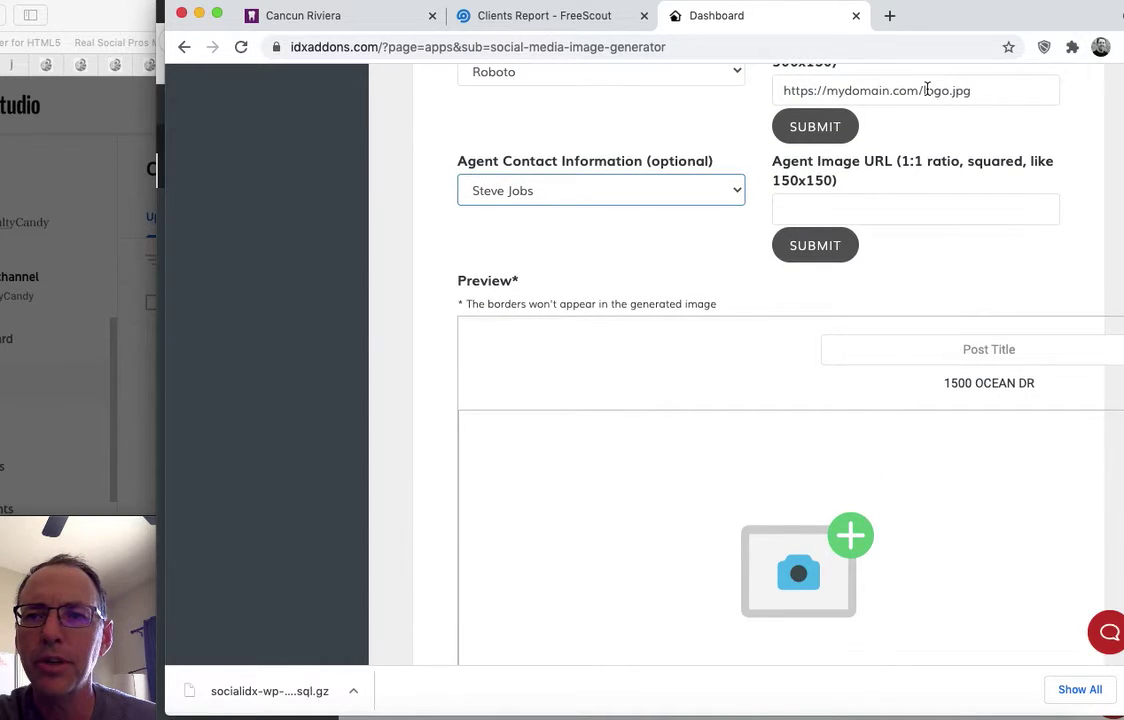
# Build the agent photo address from the copied domain plus 'steve.jpg', and submit both image addresses
pyautogui.moveTo(924, 90); pyautogui.dragTo(776, 93)
pyautogui.hotkey('ctrl', 'c')
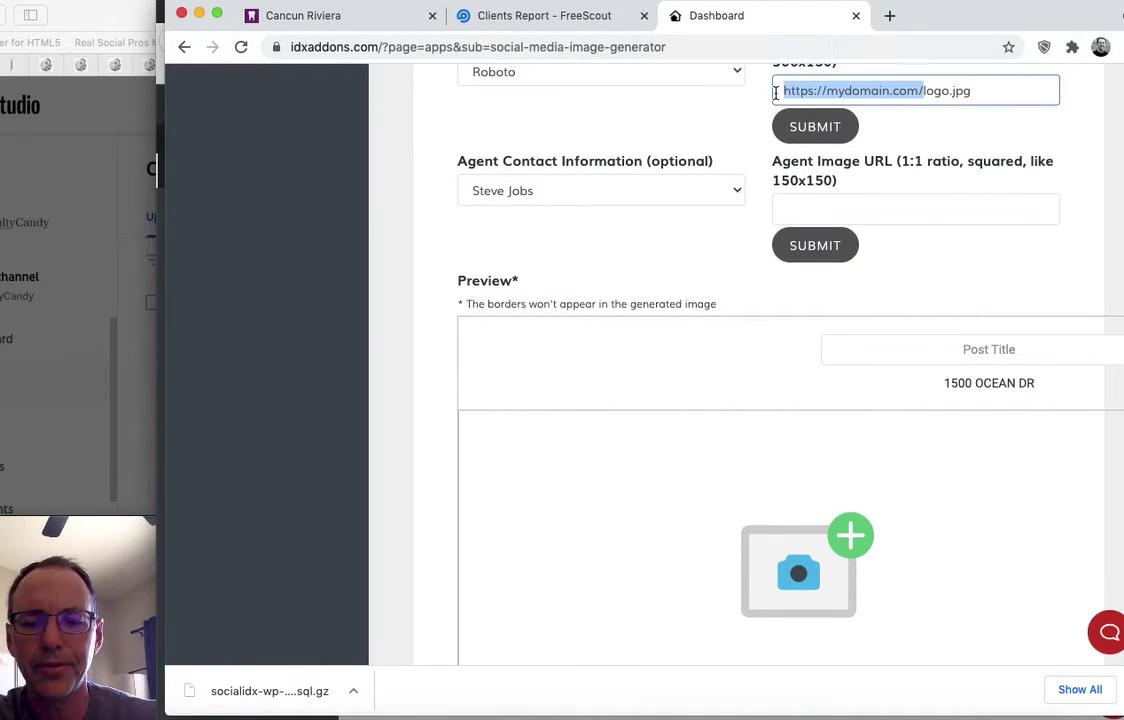
pyautogui.click(806, 208)
pyautogui.hotkey('ctrl', 'v')
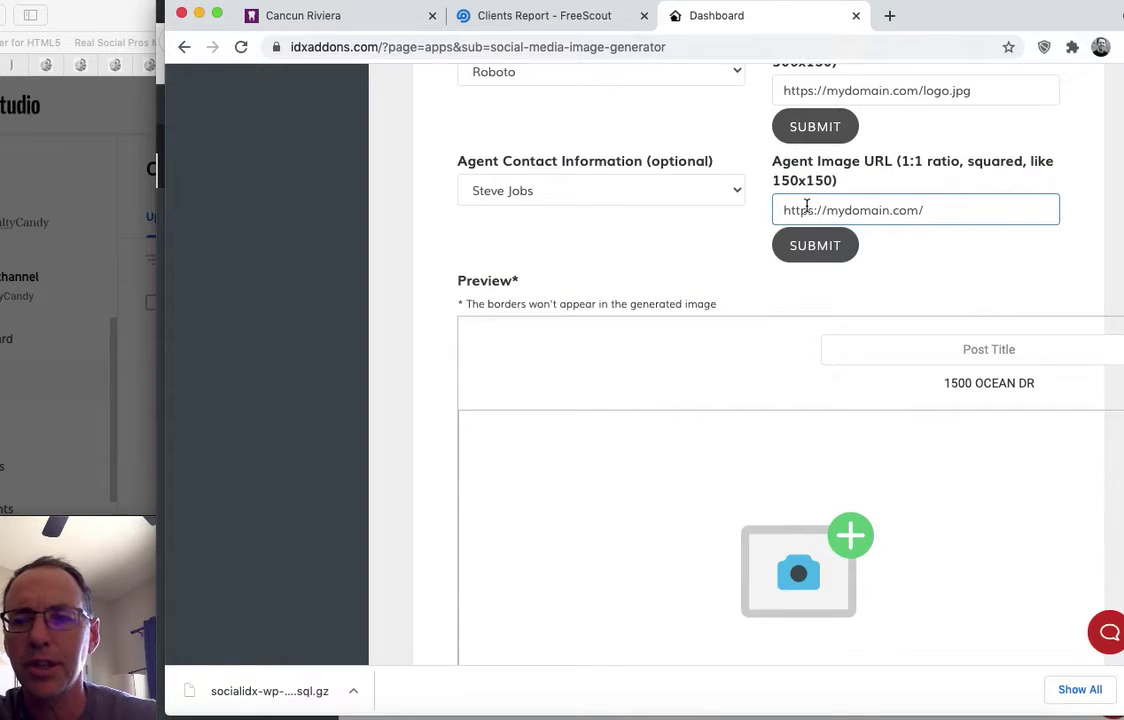
pyautogui.write('steve.jpg')
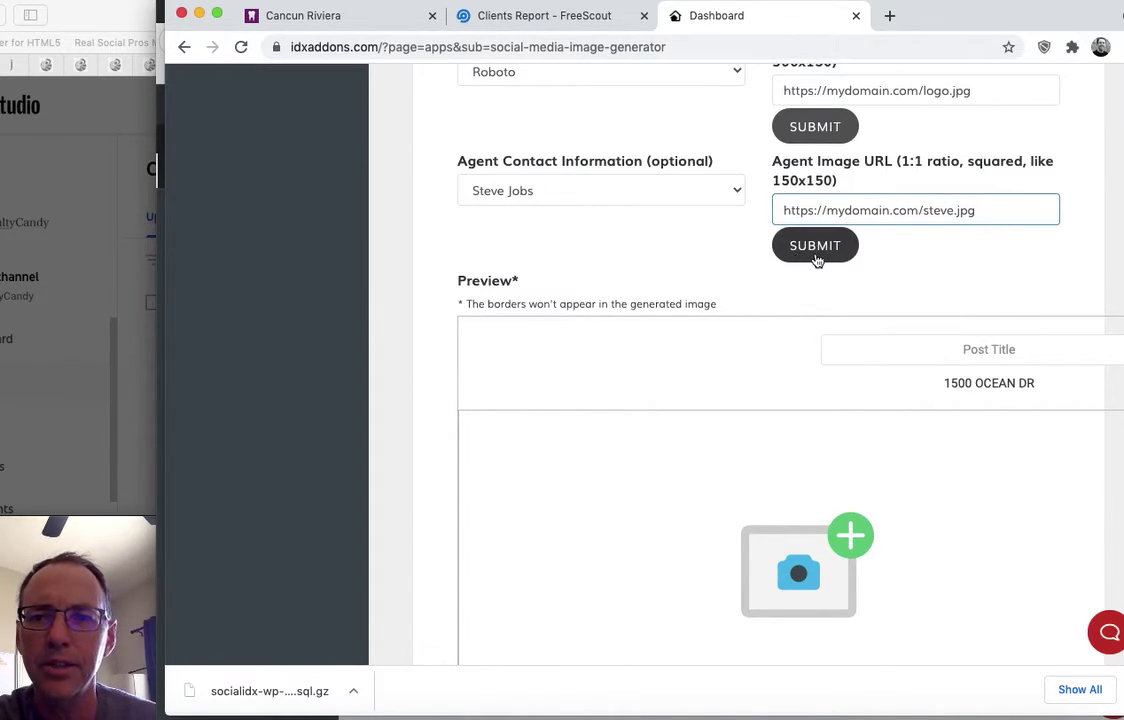
pyautogui.click(820, 145)
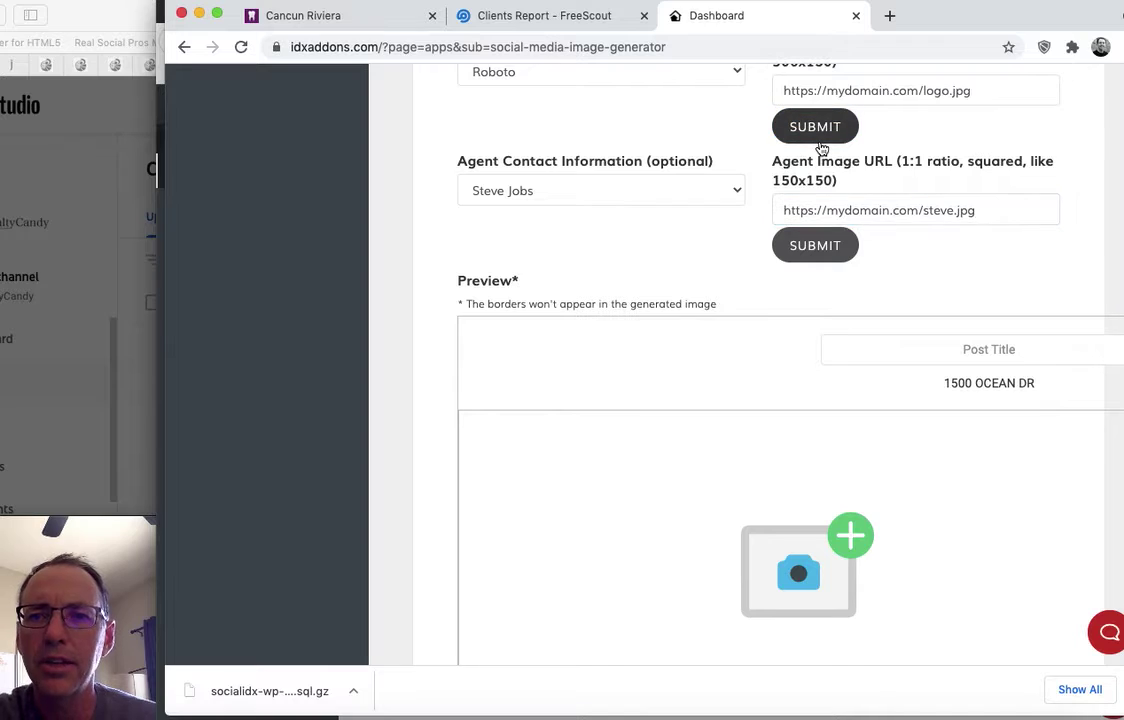
pyautogui.click(822, 248)
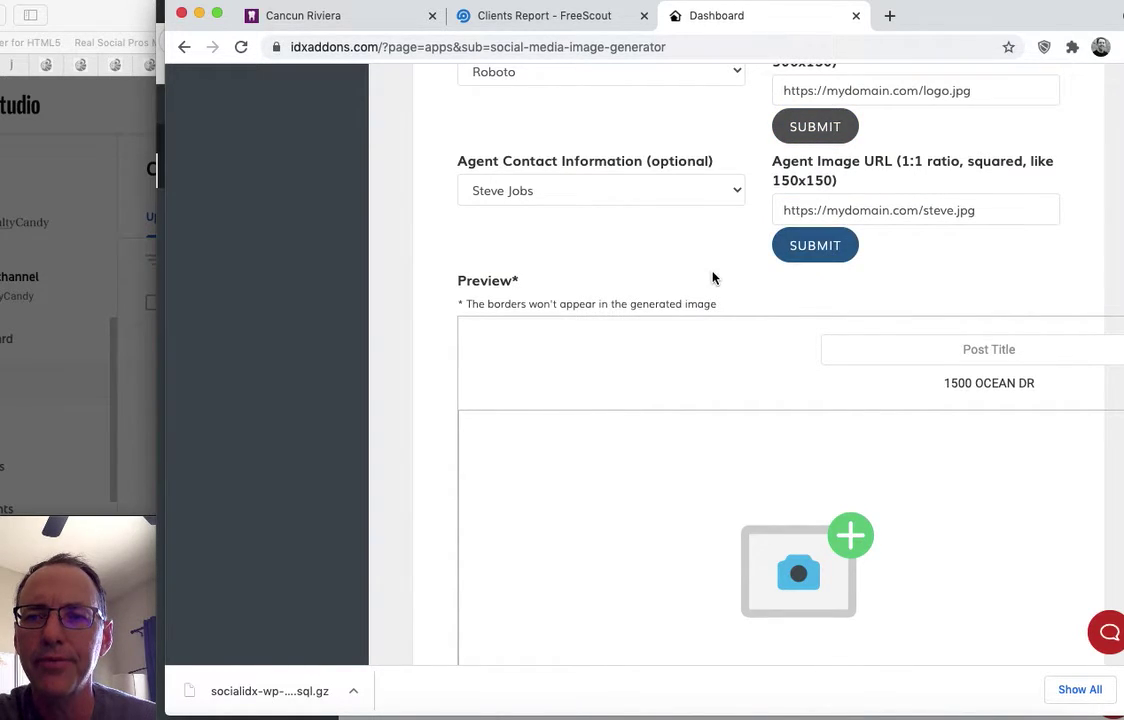
pyautogui.scroll(-3, 711, 278)
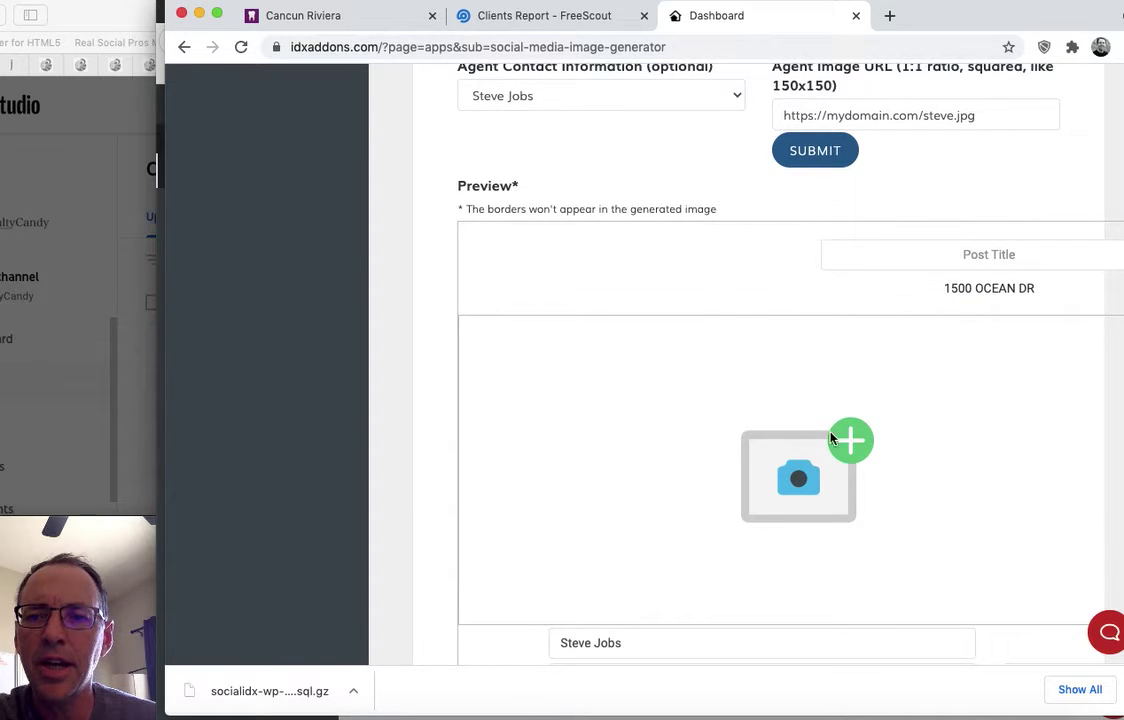
# Use the middle house photo as the main preview image
pyautogui.click(850, 441)
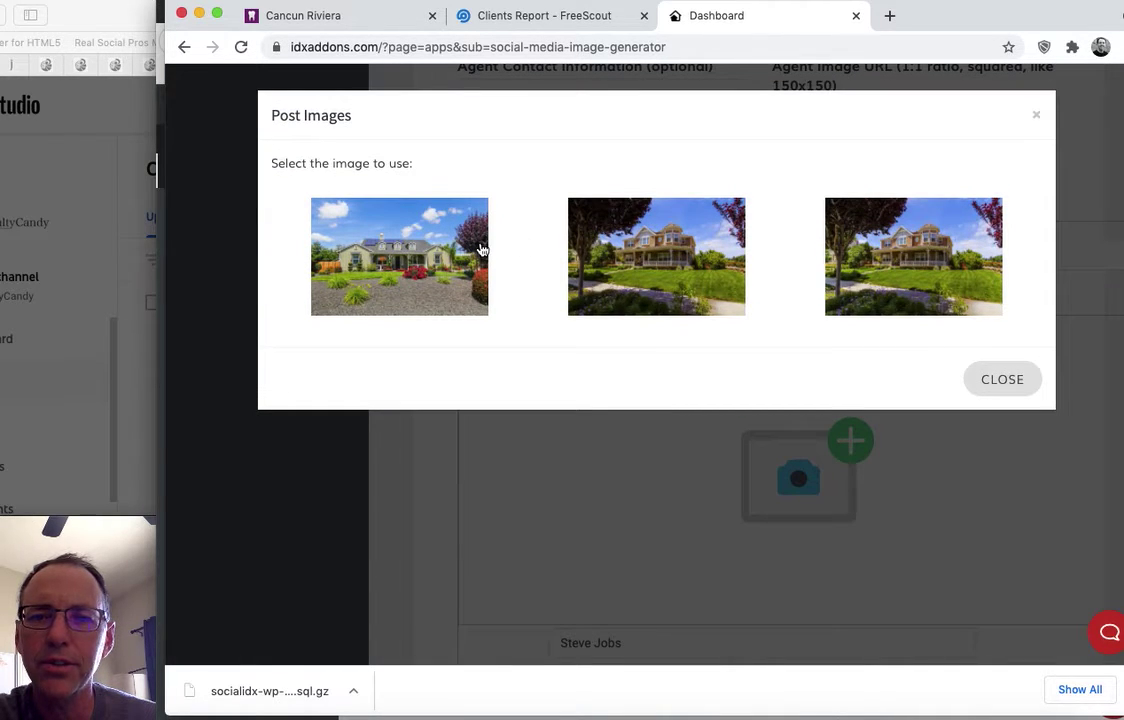
pyautogui.click(652, 251)
pyautogui.scroll(-5, 780, 345)
pyautogui.scroll(5, 780, 345)
# Title the post 'Get 1500 Ocean ASAP!!!', correcting the typo
pyautogui.click(905, 406)
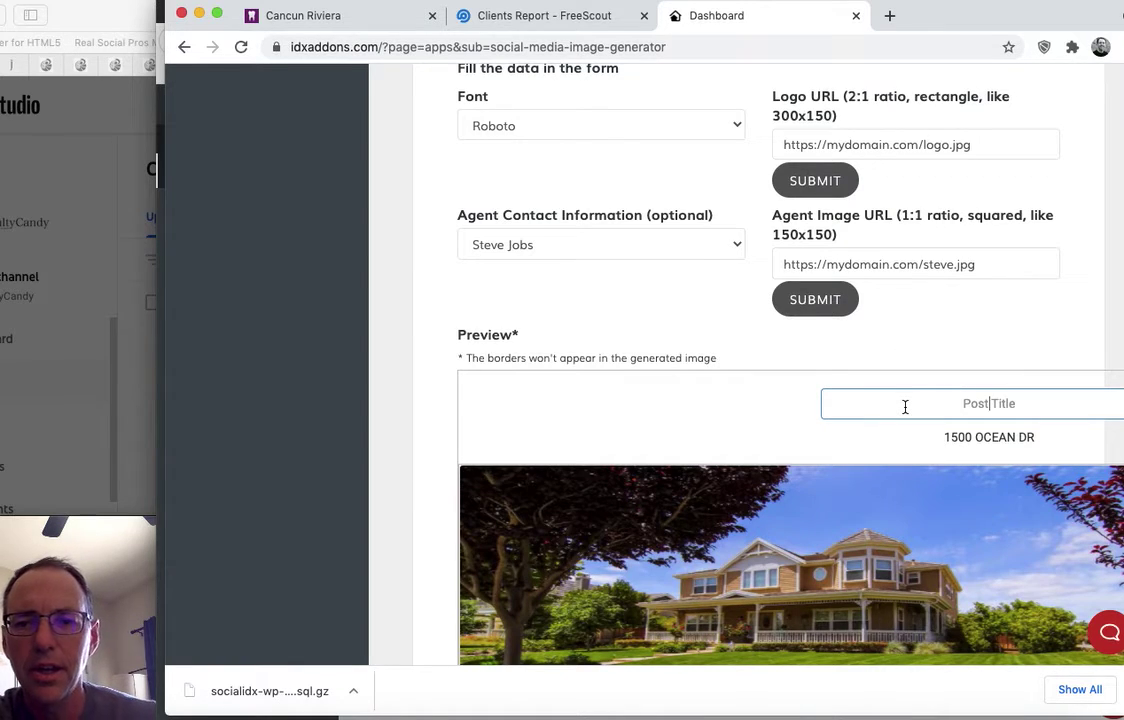
pyautogui.write('G')
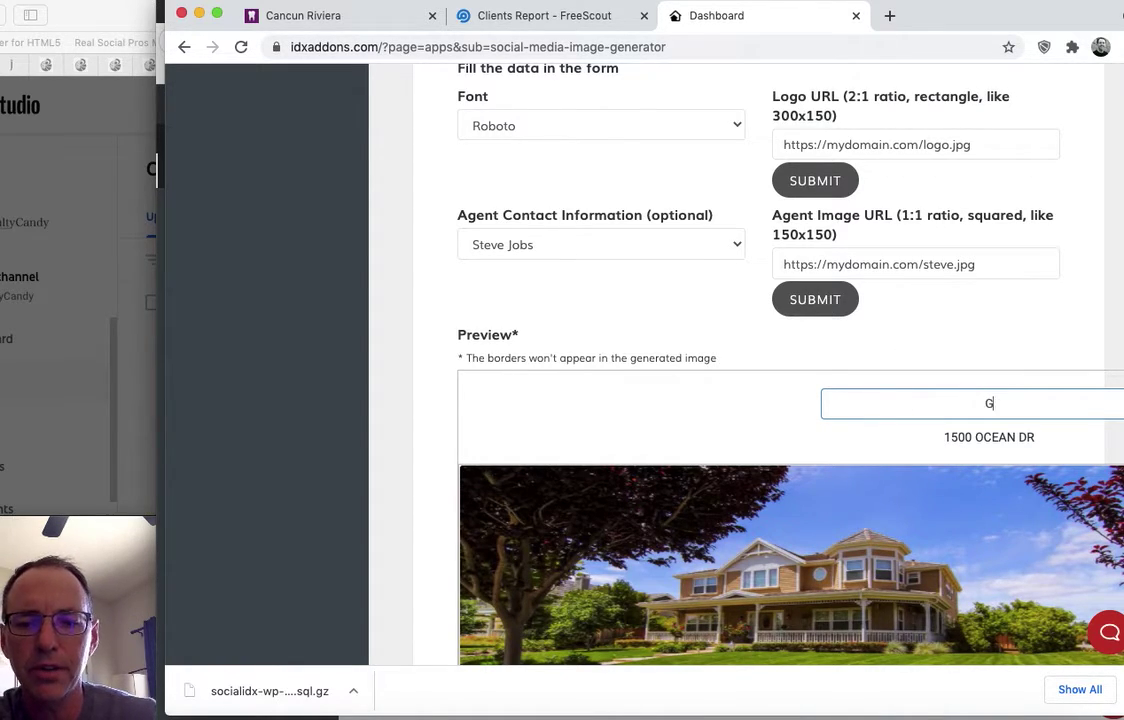
pyautogui.write('et 1500 ')
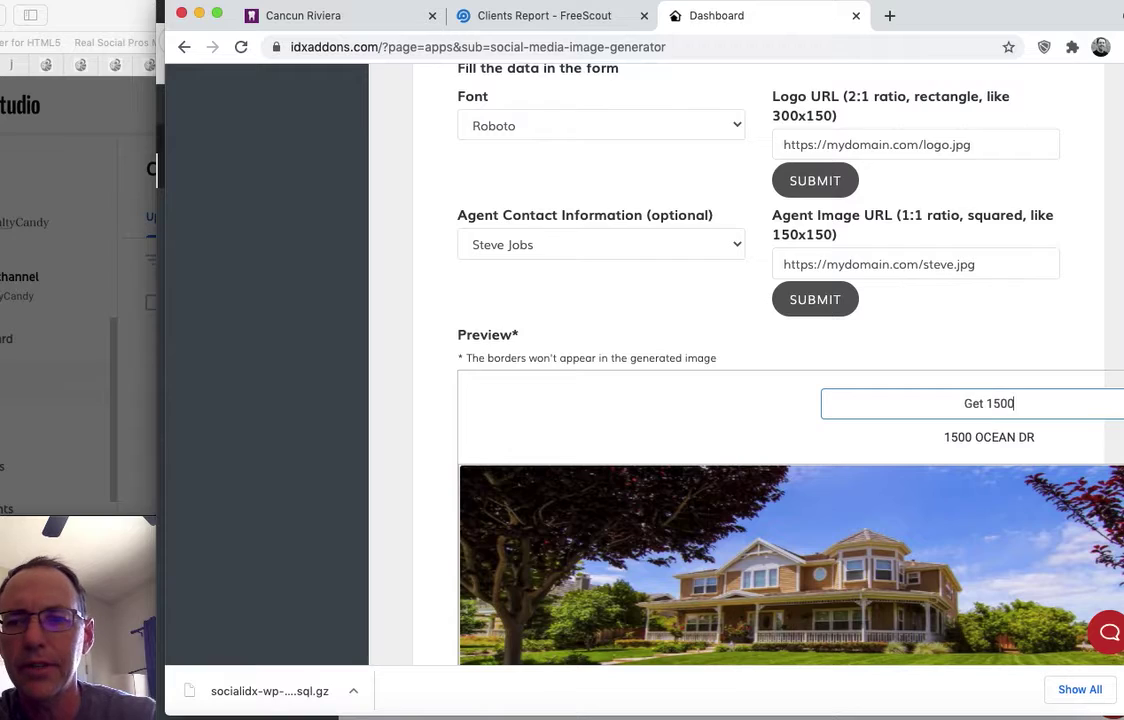
pyautogui.write('OCea')
pyautogui.press('BackSpace')
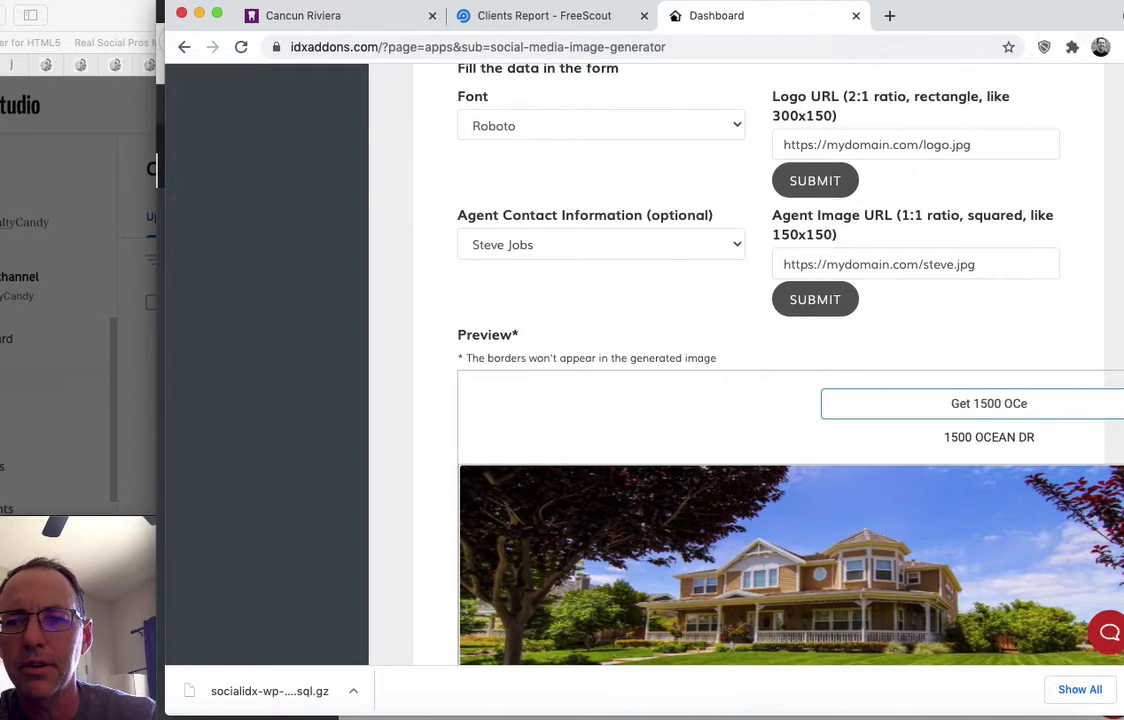
pyautogui.press('BackSpace')
pyautogui.press('BackSpace')
pyautogui.write('cean ASAP!')
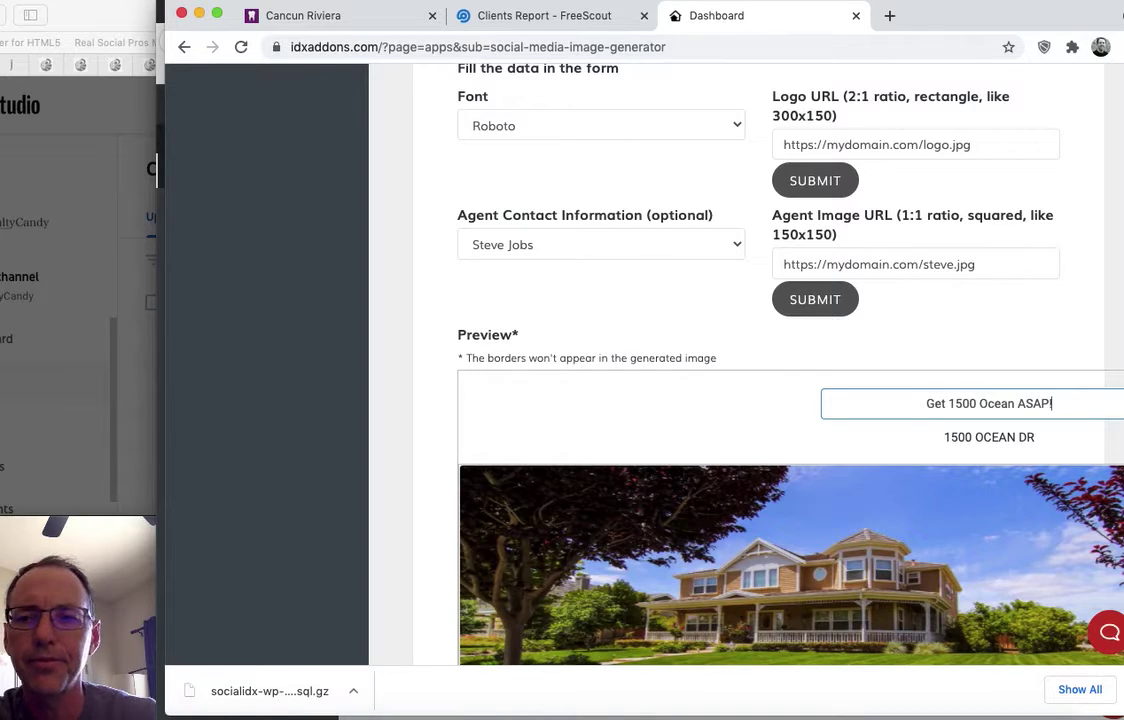
pyautogui.write('!!')
# Enter phone 555.123.4567 and website stevesellshomes.com in the contact block
pyautogui.scroll(-4, 790, 400)
pyautogui.scroll(-3, 906, 409)
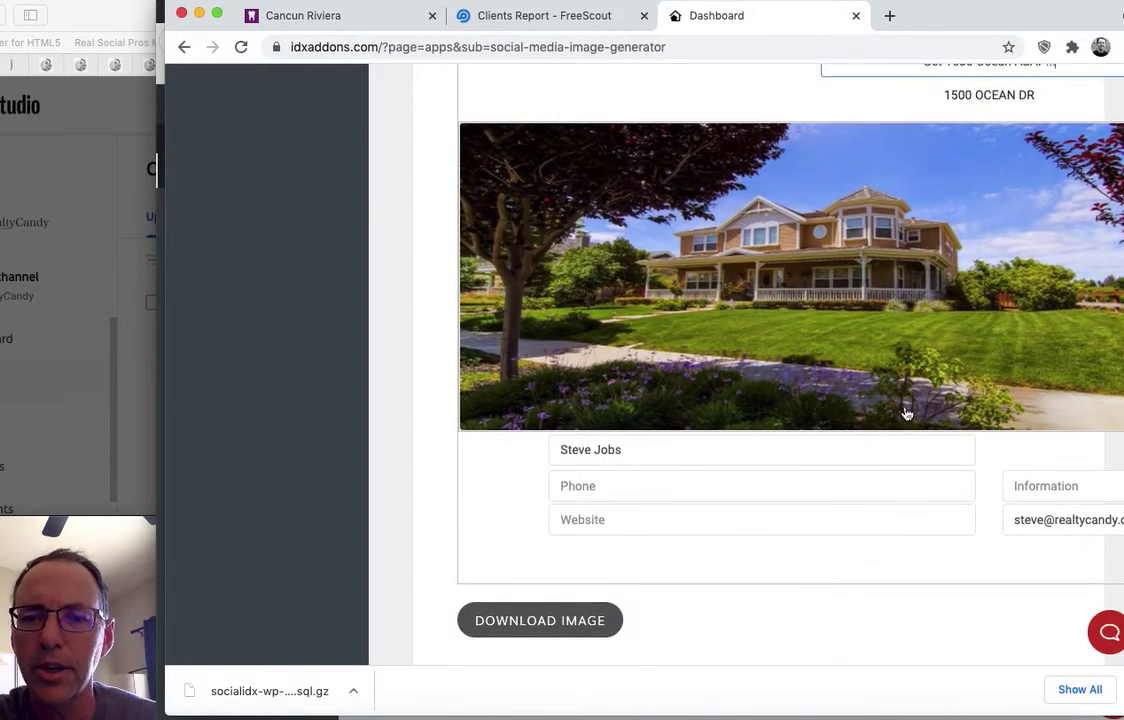
pyautogui.click(712, 494)
pyautogui.write('555.123.4567')
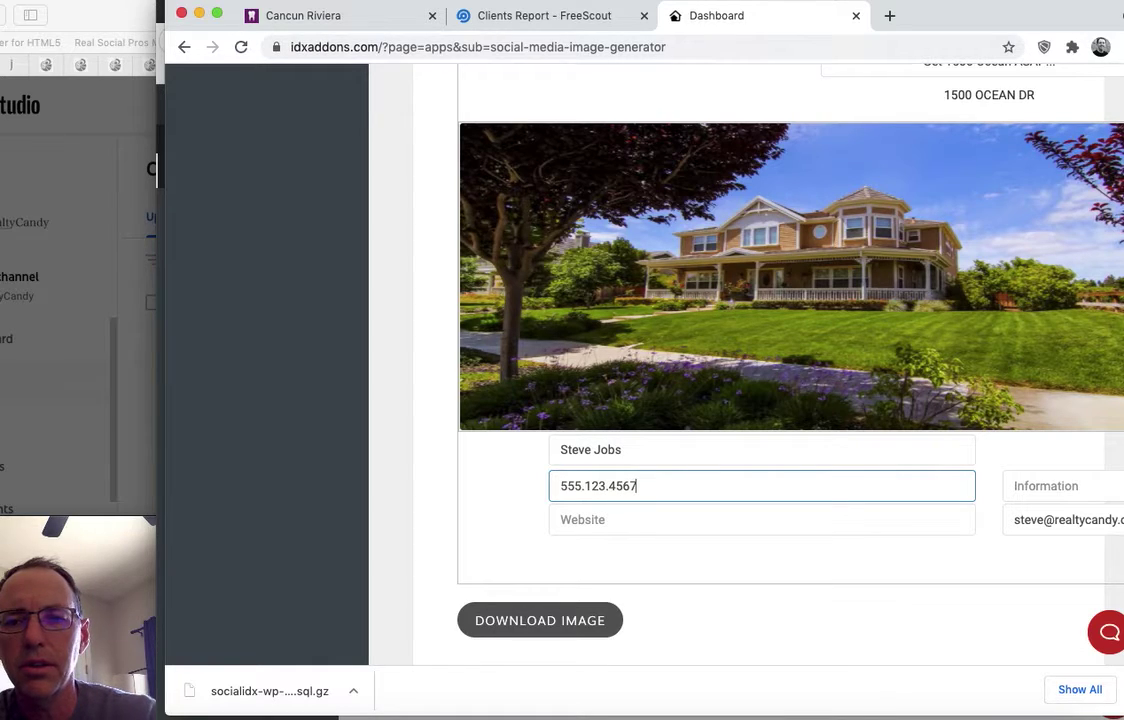
pyautogui.press('Tab')
pyautogui.write('s')
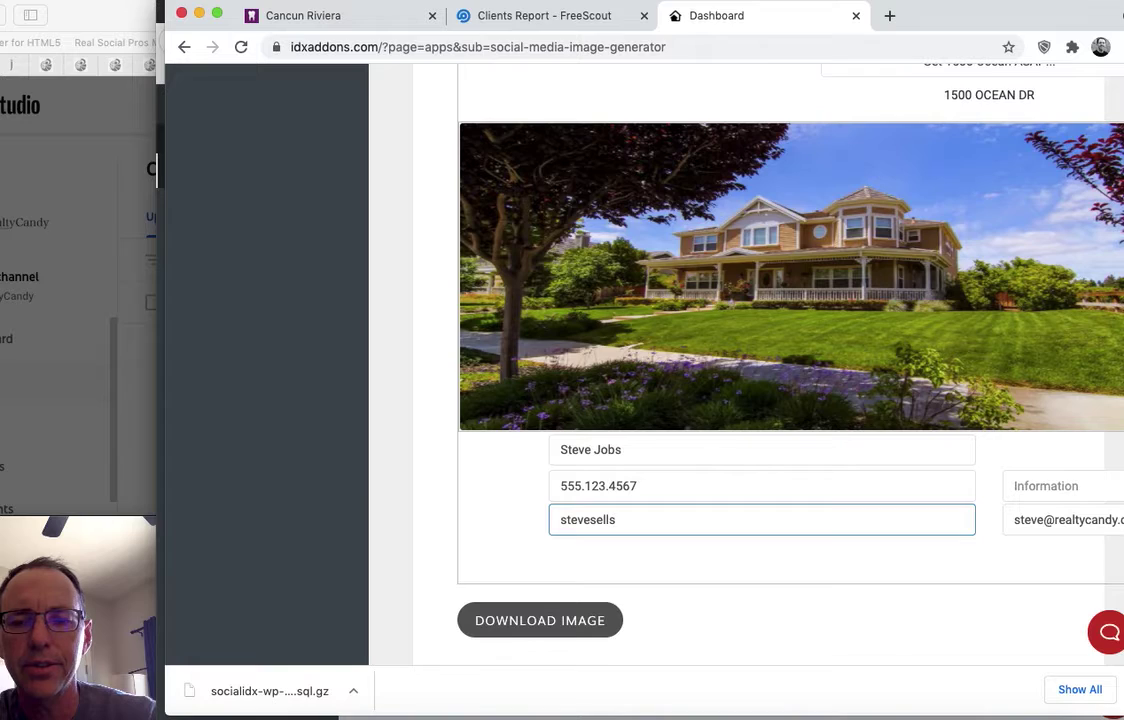
# Add the line 'Contact me for more info' and widen the browser to show the preview
pyautogui.click(1064, 487)
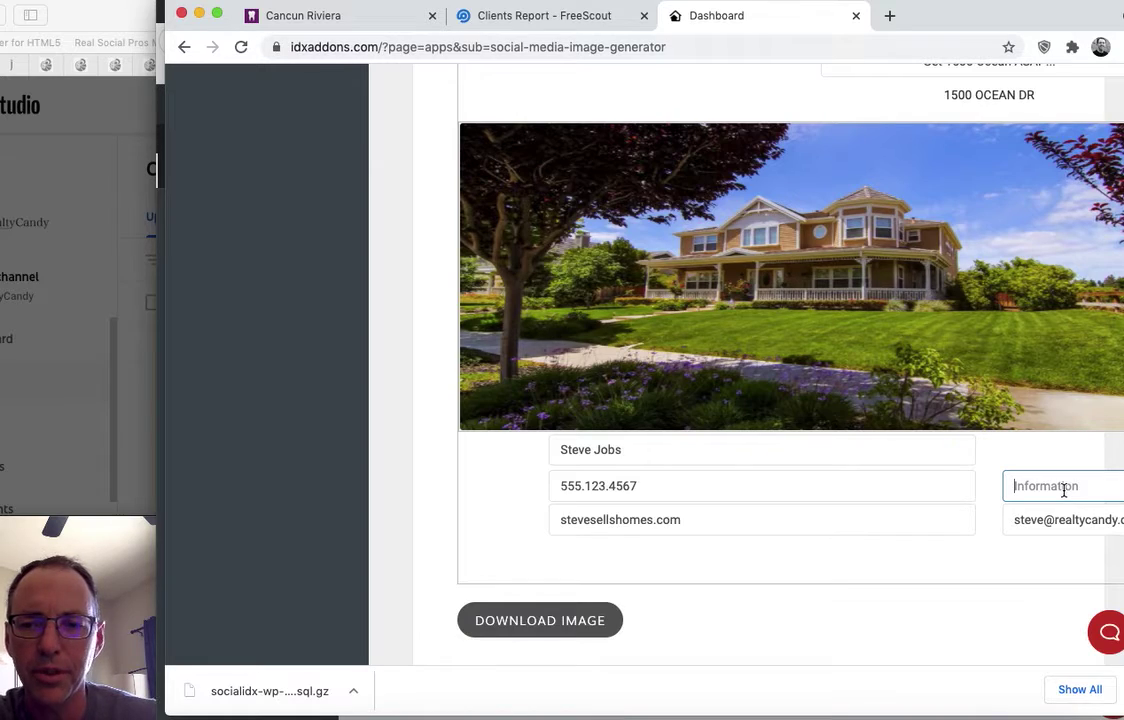
pyautogui.write('Contact me for more i')
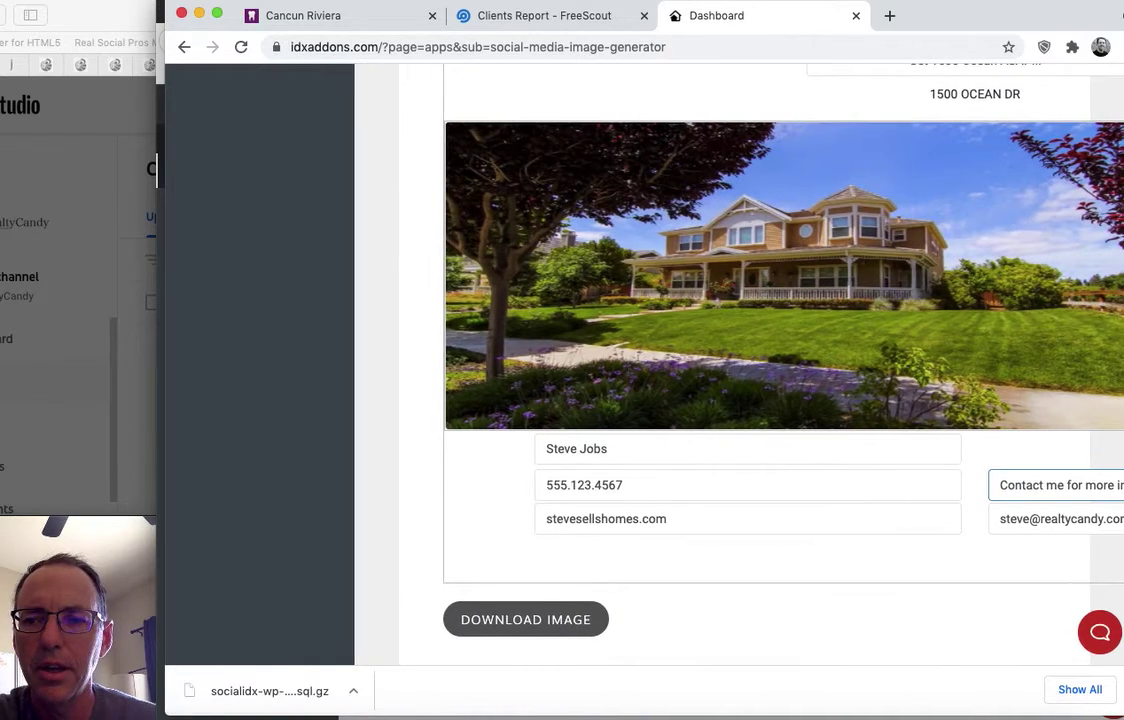
pyautogui.scroll(1, 722, 499)
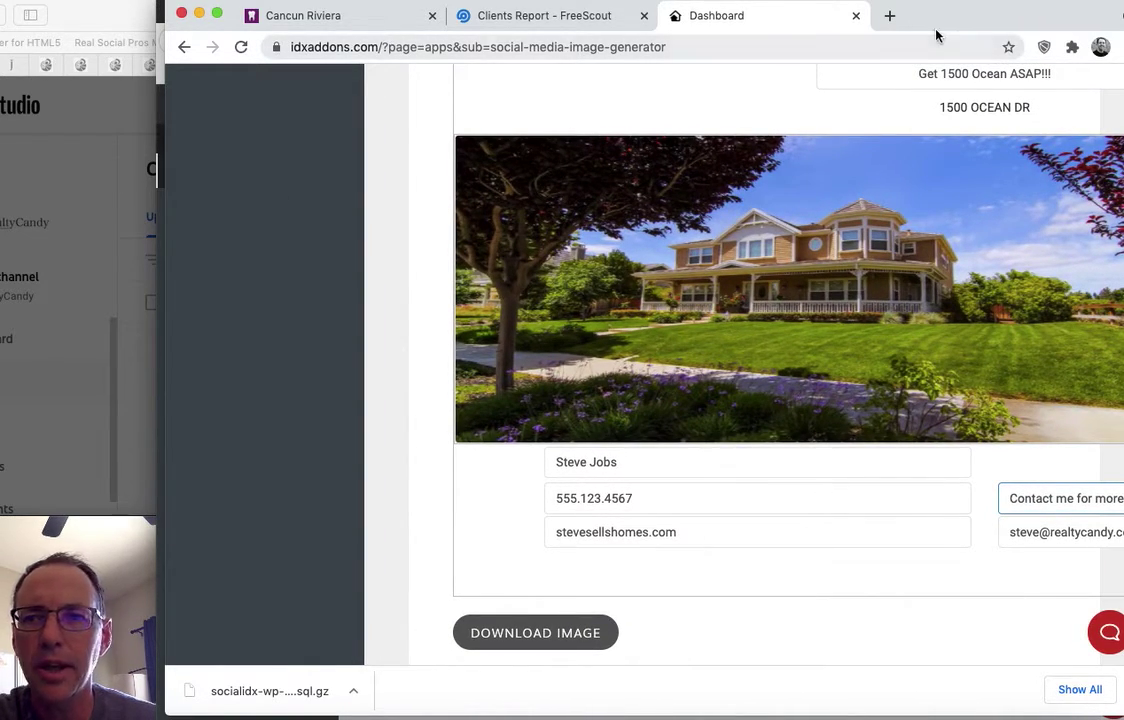
pyautogui.moveTo(956, 15); pyautogui.dragTo(845, 14)
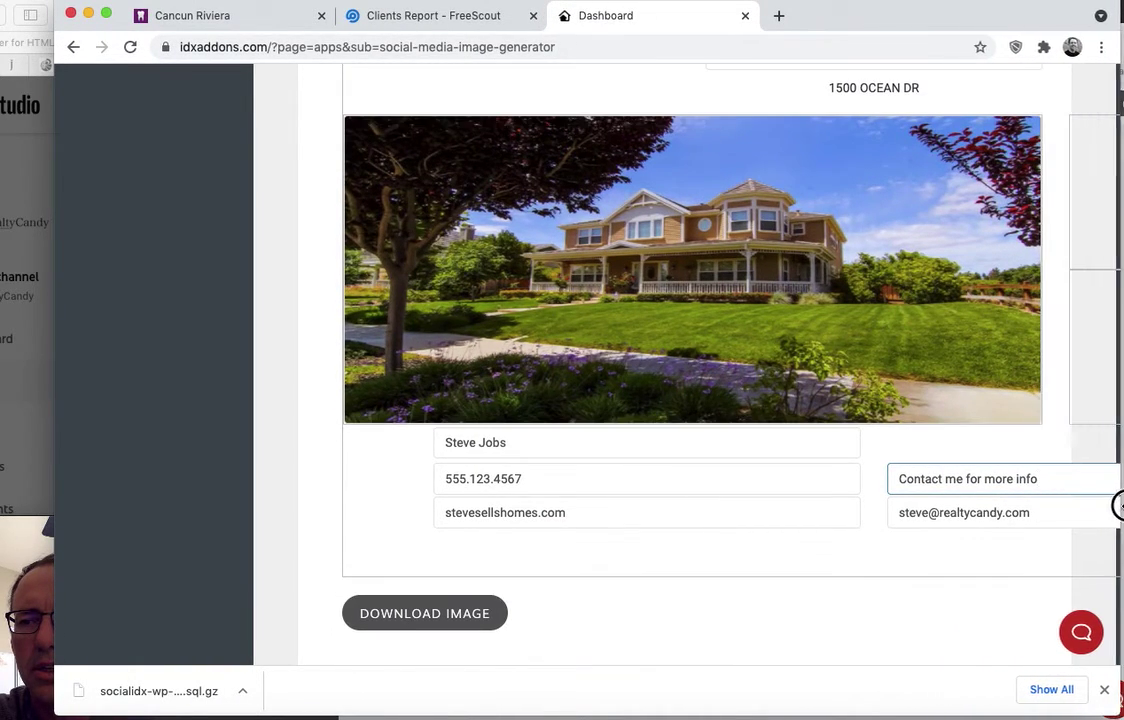
pyautogui.moveTo(1040, 510); pyautogui.dragTo(1123, 505)
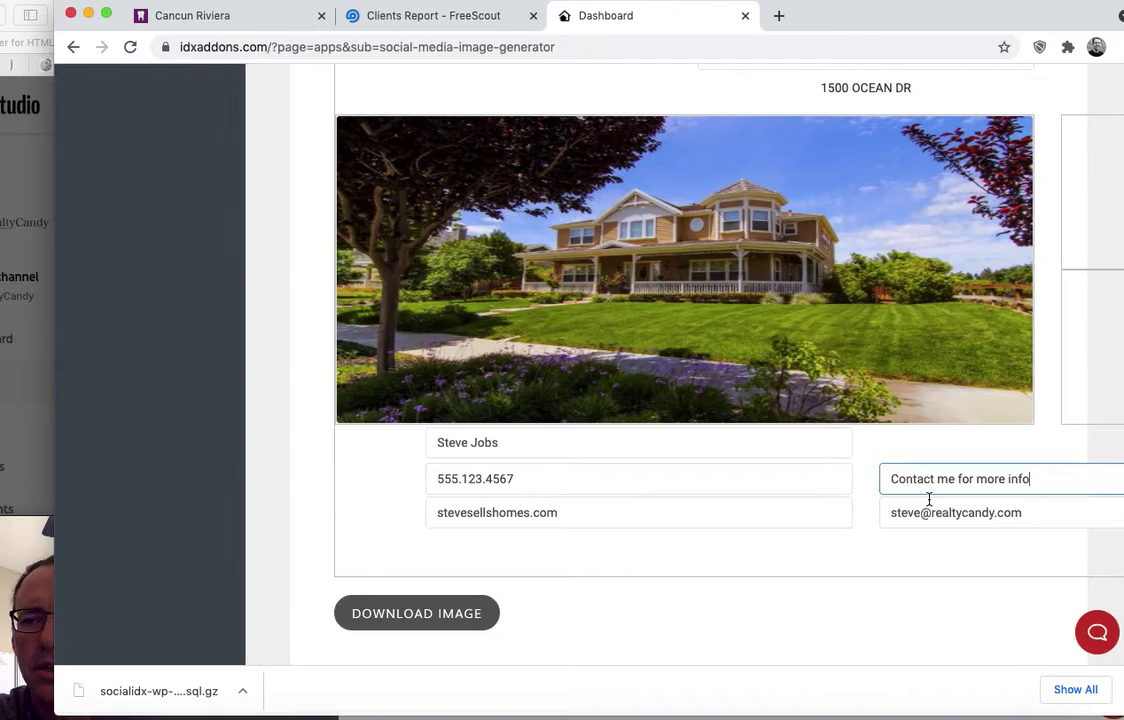
pyautogui.scroll(-1, 766, 563)
# Attempt the download, dismiss the missing-images warning, and widen the browser window
pyautogui.scroll(-1, 764, 563)
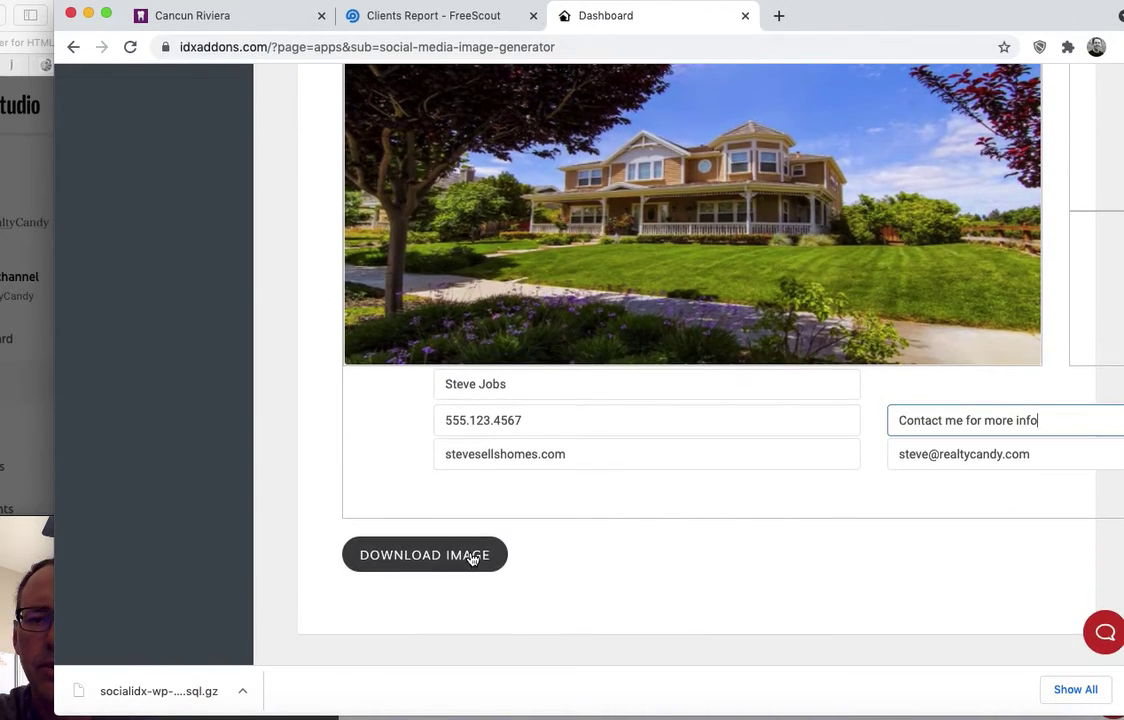
pyautogui.click(455, 552)
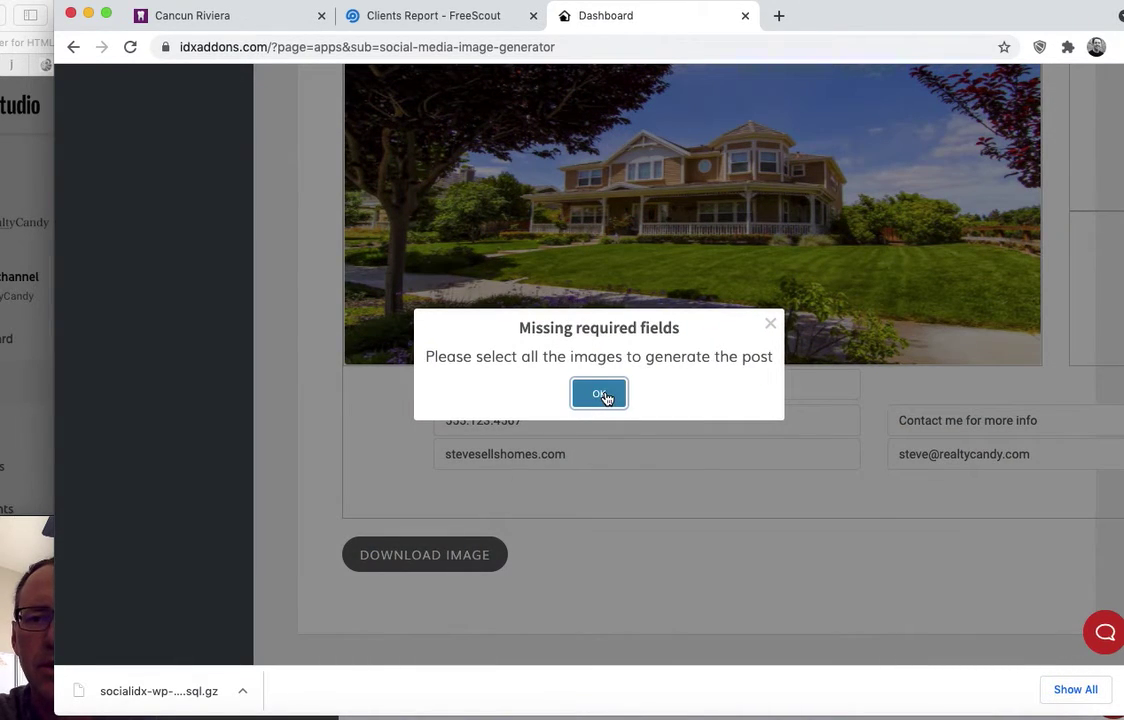
pyautogui.click(605, 396)
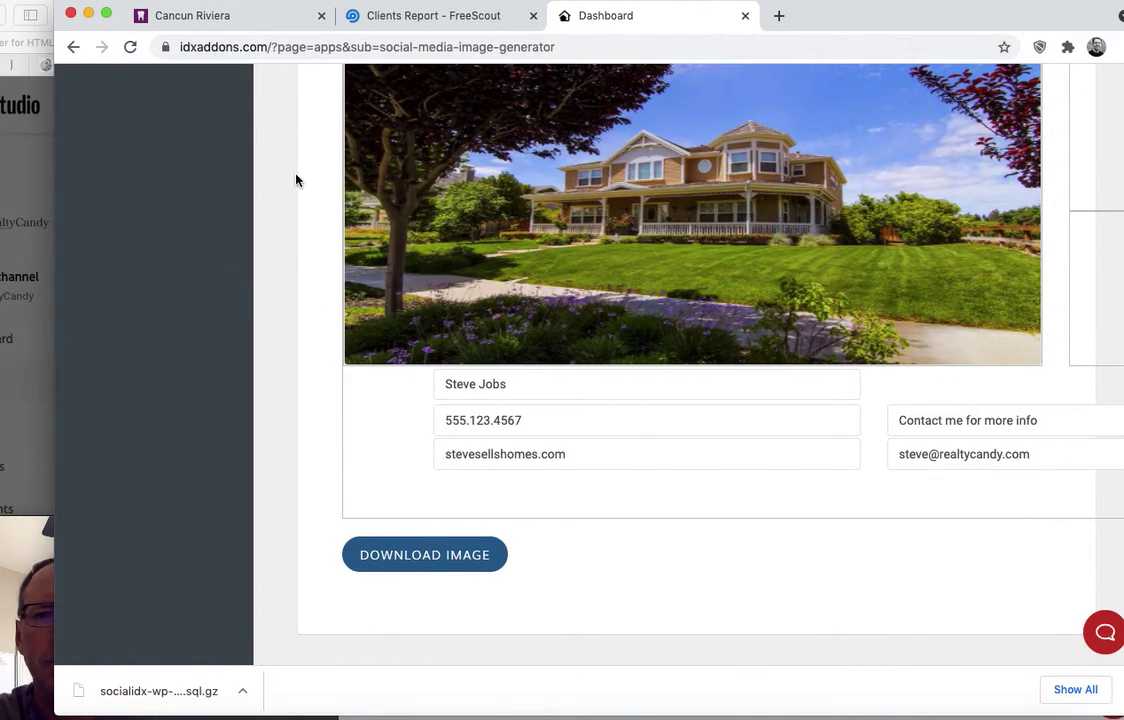
pyautogui.moveTo(896, 31); pyautogui.dragTo(662, 25)
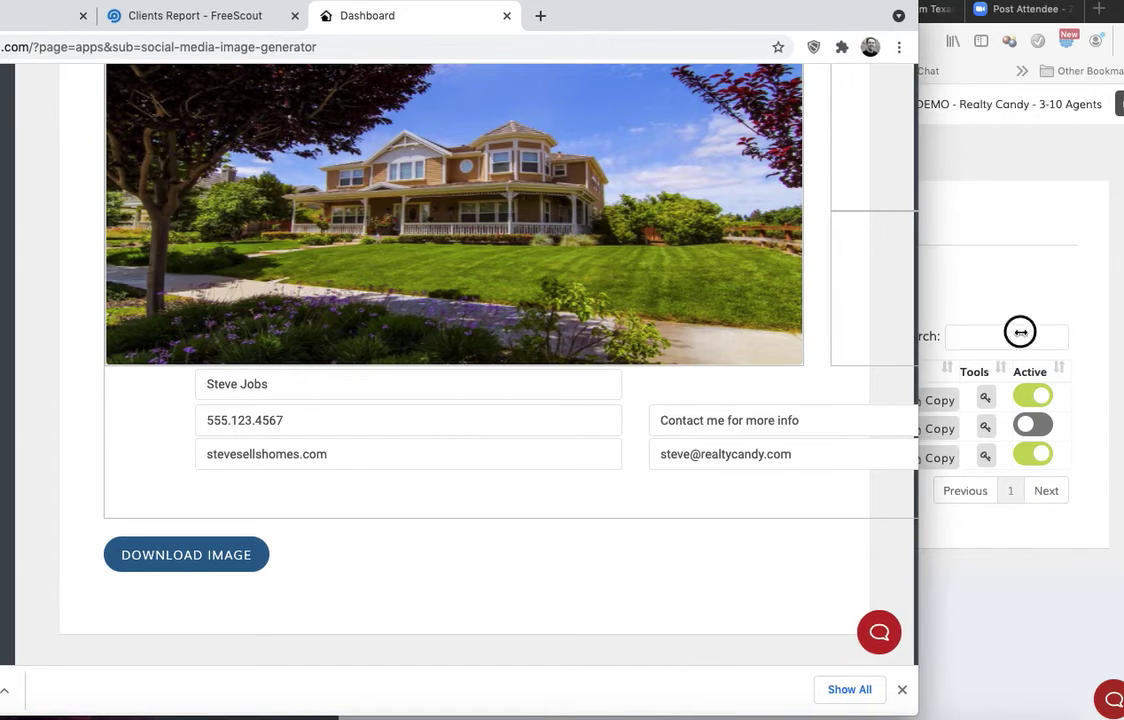
pyautogui.moveTo(905, 347); pyautogui.dragTo(1120, 335)
pyautogui.scroll(4, 928, 173)
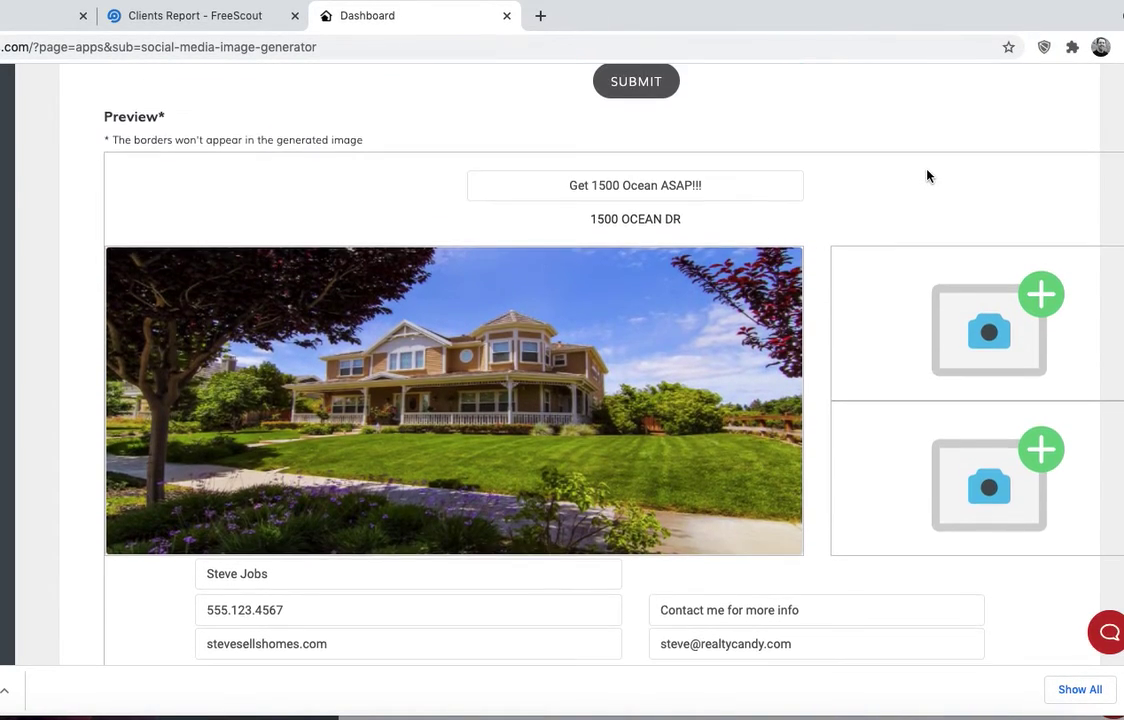
pyautogui.scroll(-2, 928, 173)
# Fill the top-right and lower-right slots with house photos and download the image
pyautogui.click(1043, 205)
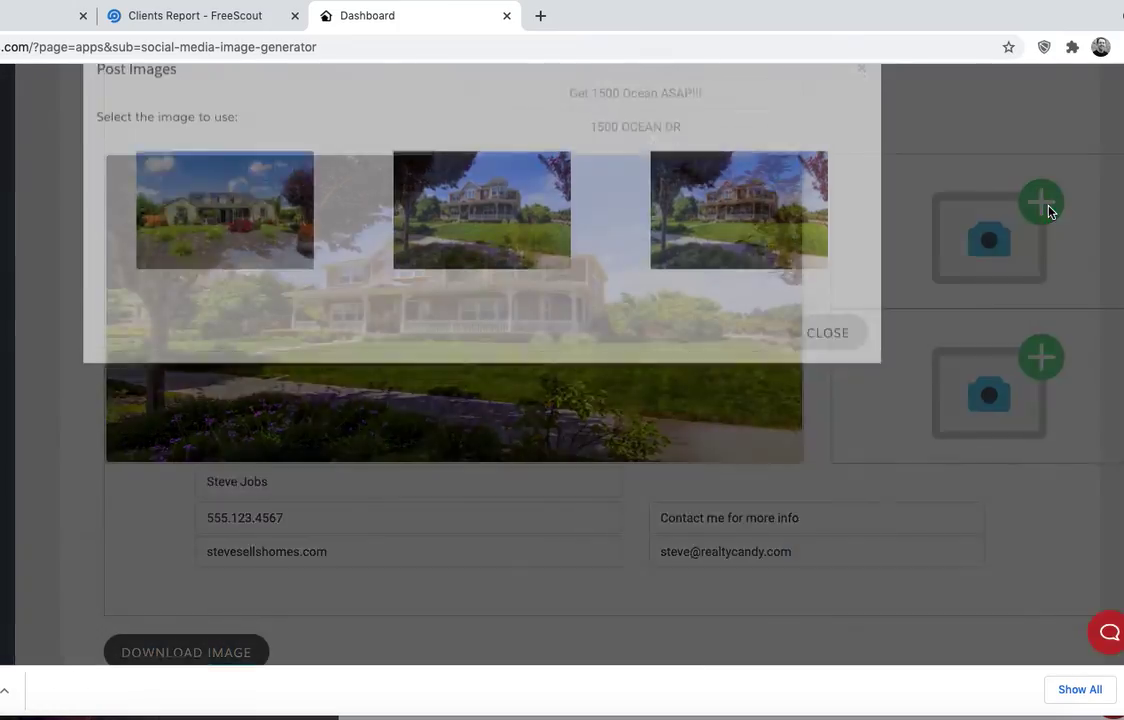
pyautogui.click(767, 249)
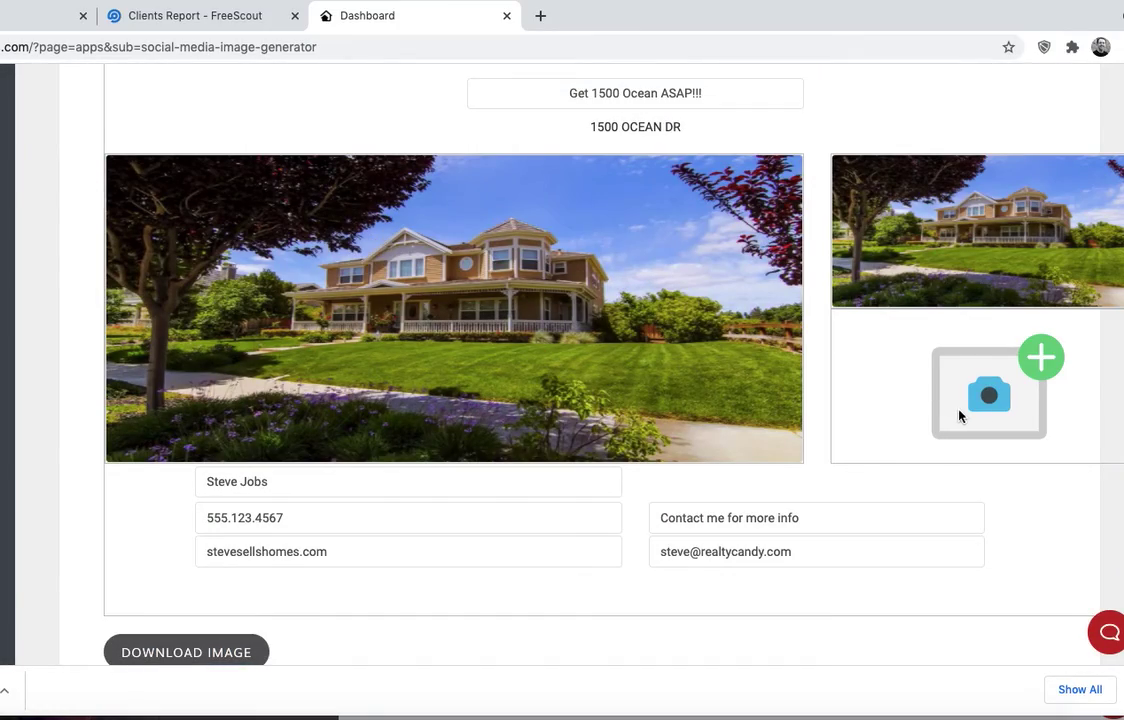
pyautogui.click(1045, 358)
pyautogui.click(195, 235)
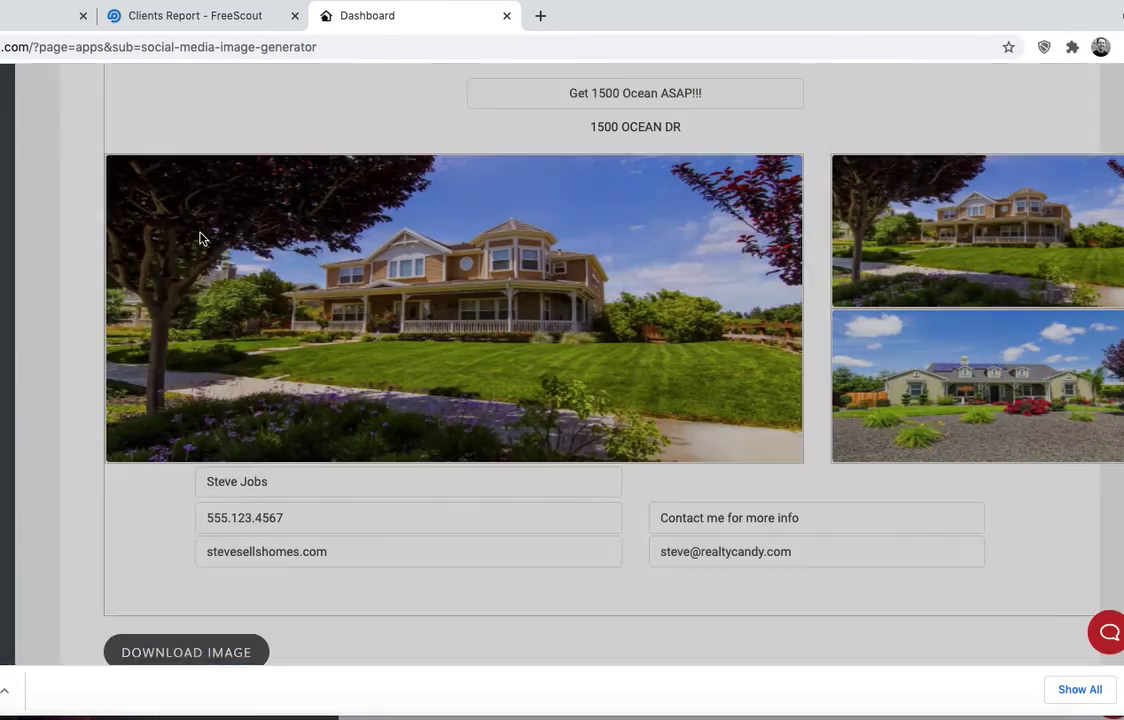
pyautogui.click(231, 651)
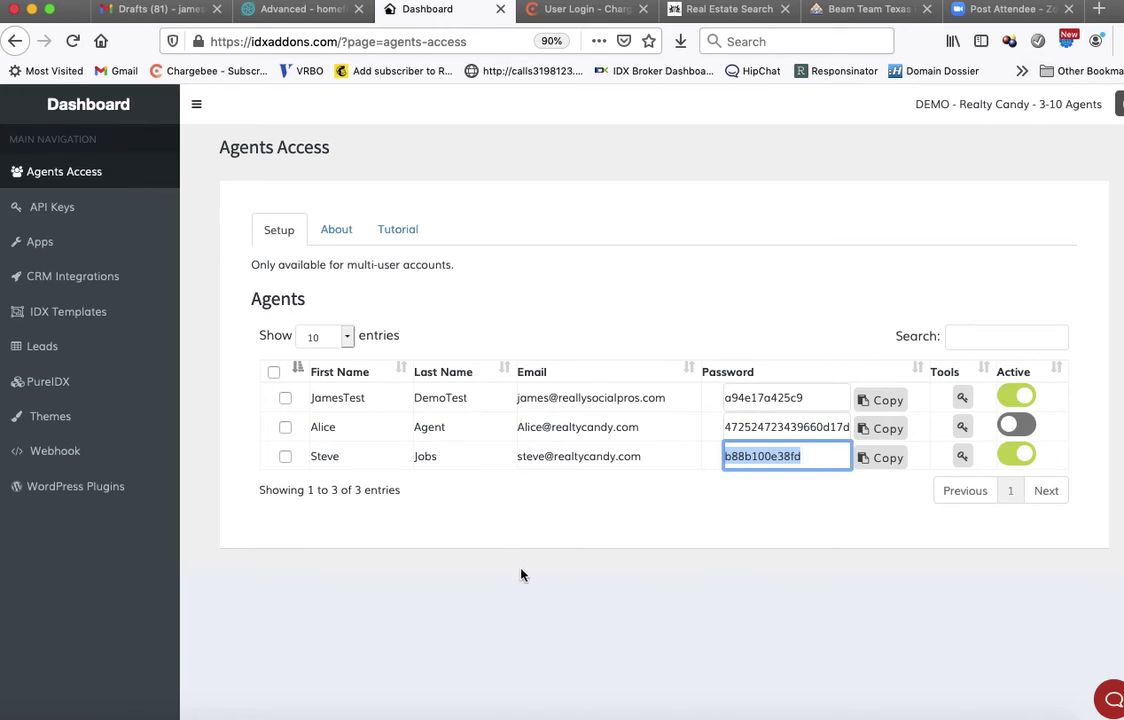
pyautogui.click(520, 575)
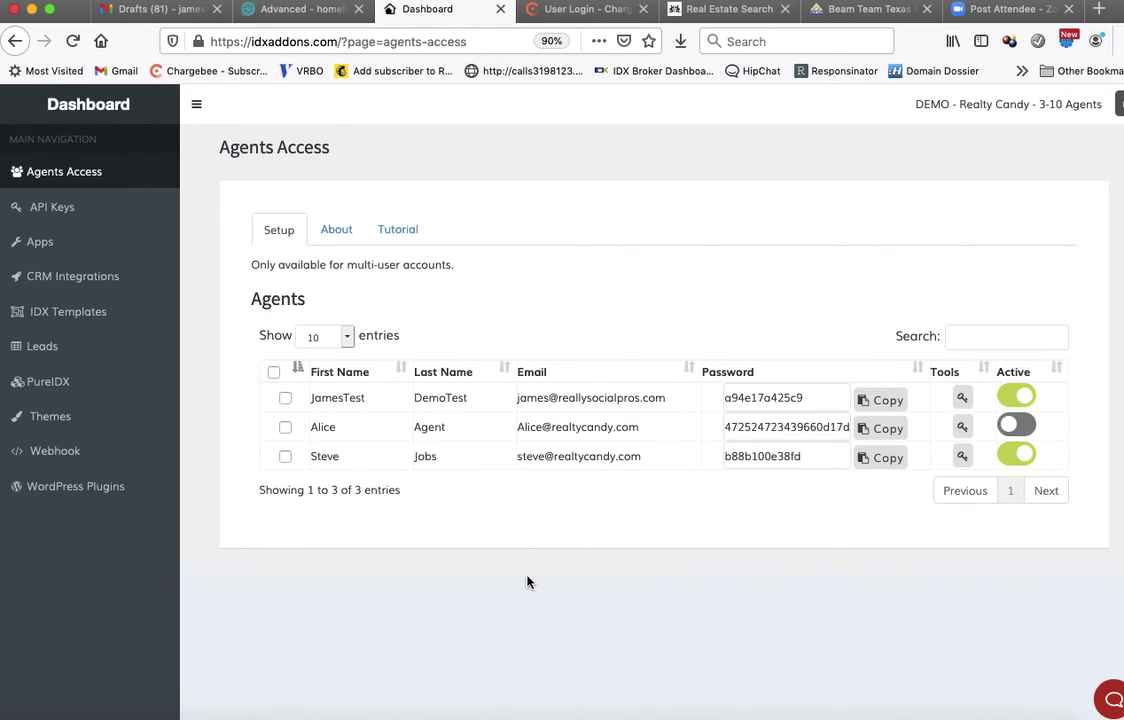